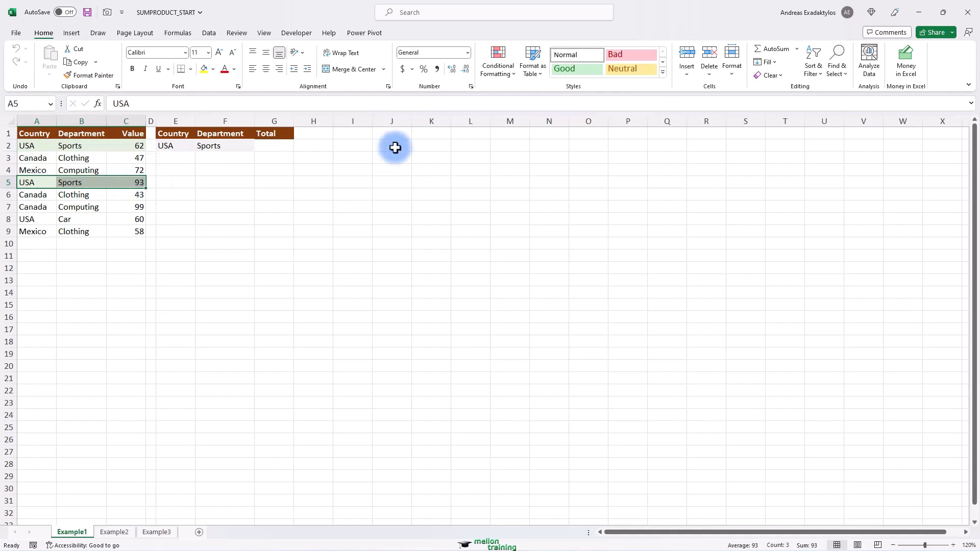
Start a SUMPRODUCT formula in G2 with the country condition (A2:A9=E2) as its first factor
left_click(320, 136)
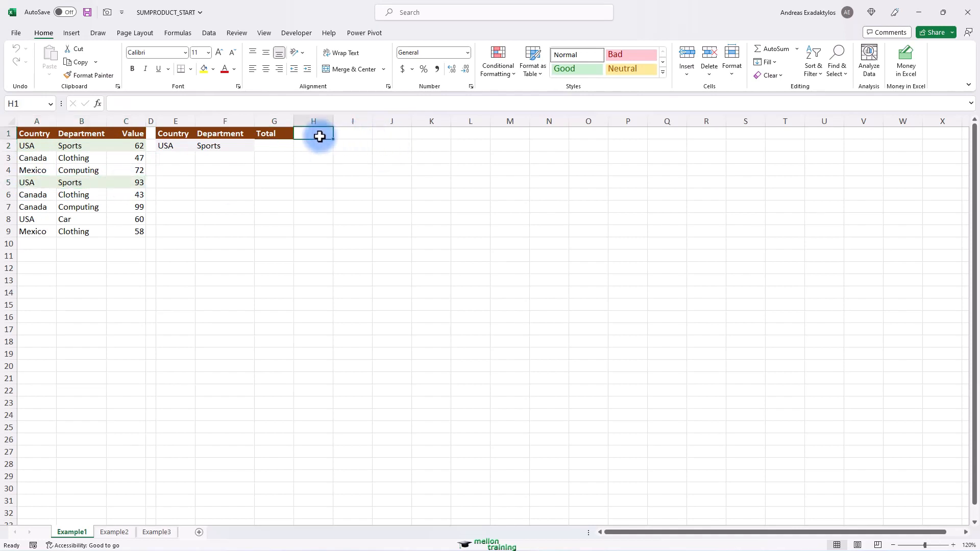
left_click(274, 146)
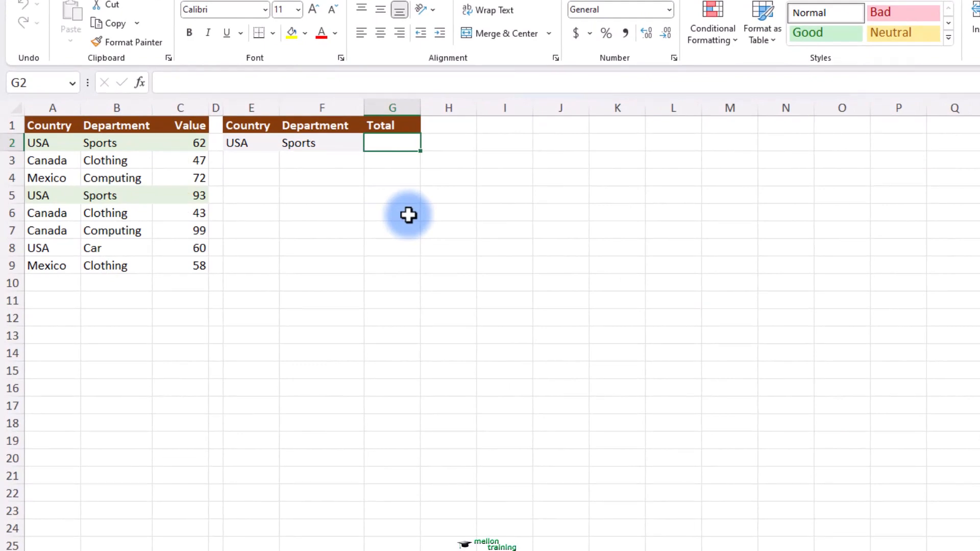
type("=SUMPR")
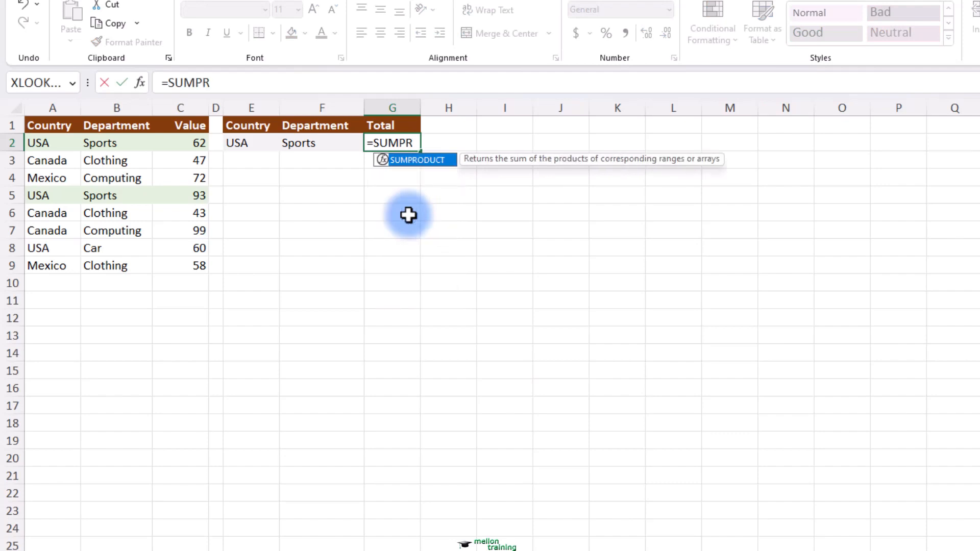
key("Tab")
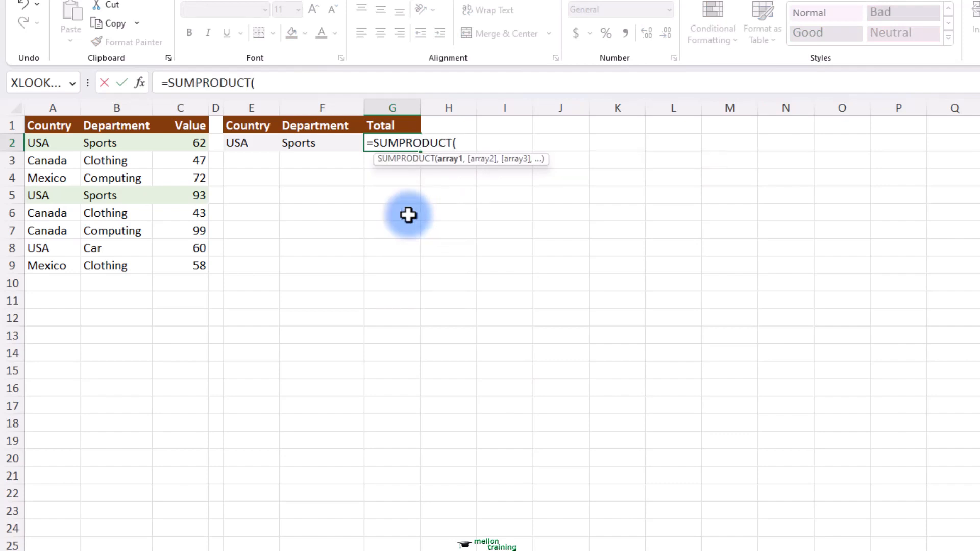
type("(")
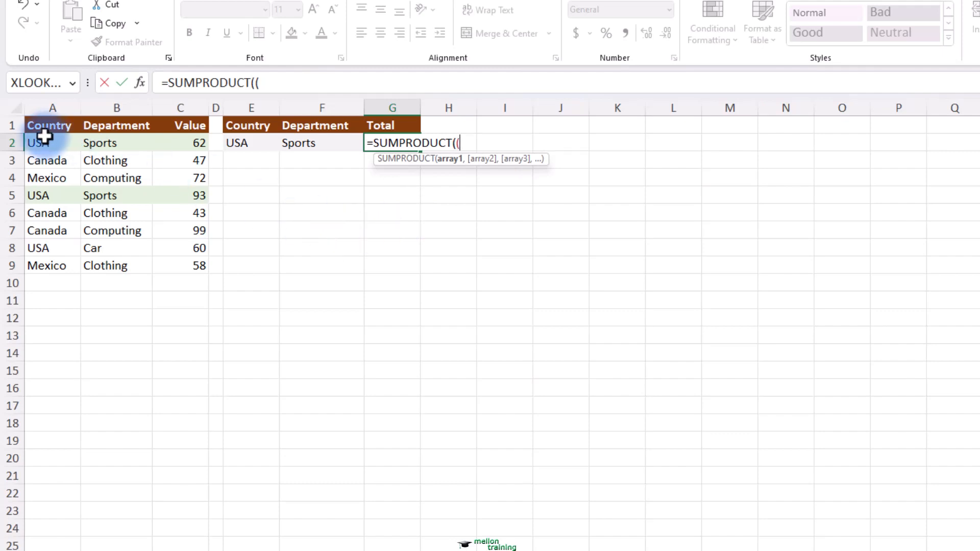
left_click_drag(43, 143, 44, 267)
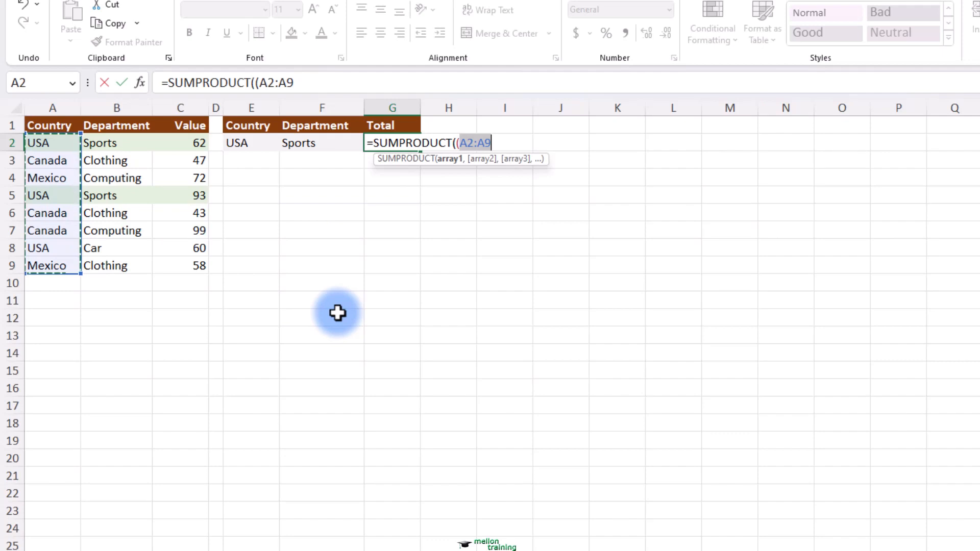
type("=E2")
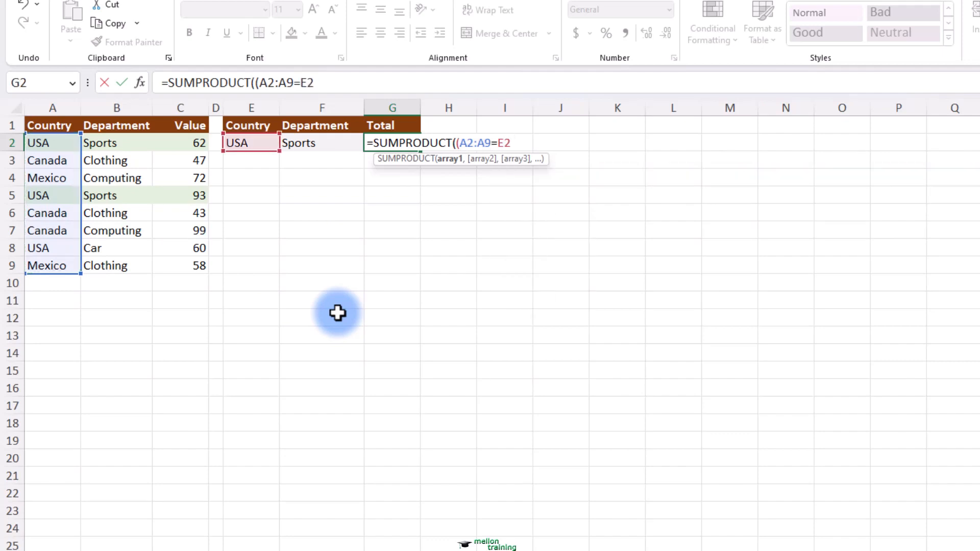
type(")")
Multiply the formula in G2 by the department condition (B2:B9=F2)
type("*(")
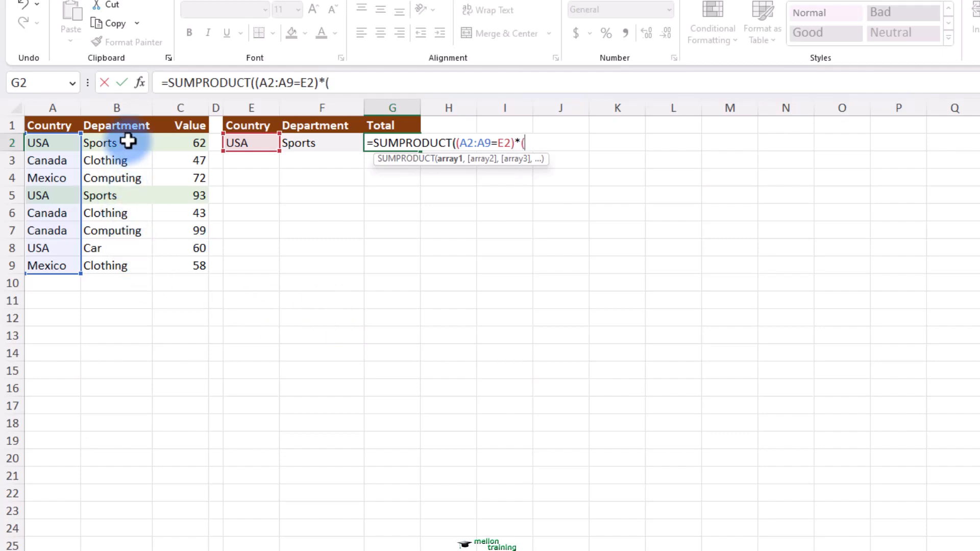
left_click_drag(127, 141, 125, 264)
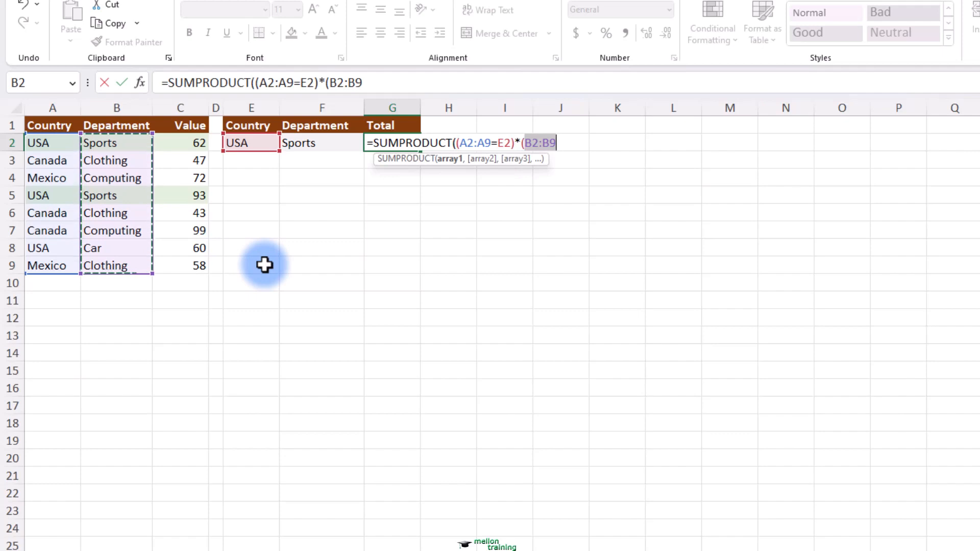
type("=")
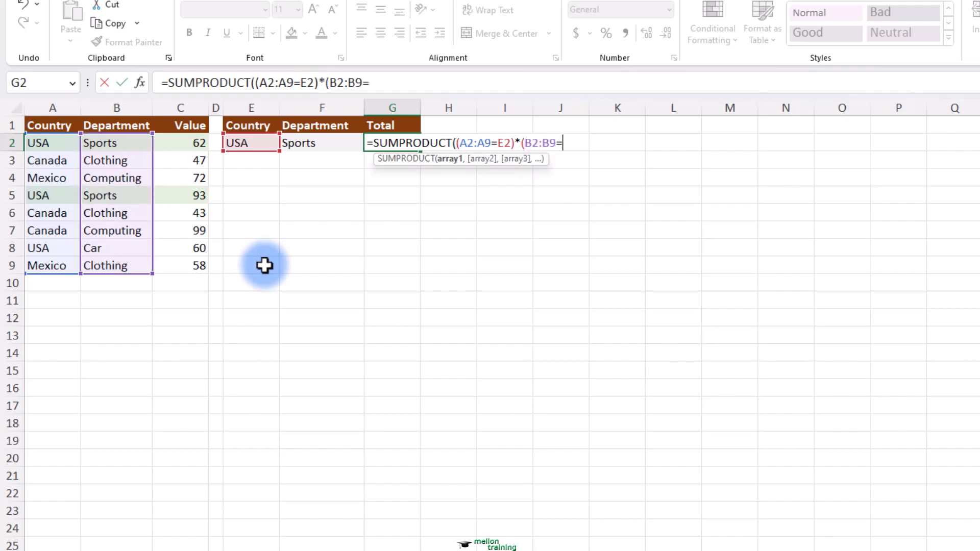
left_click(308, 142)
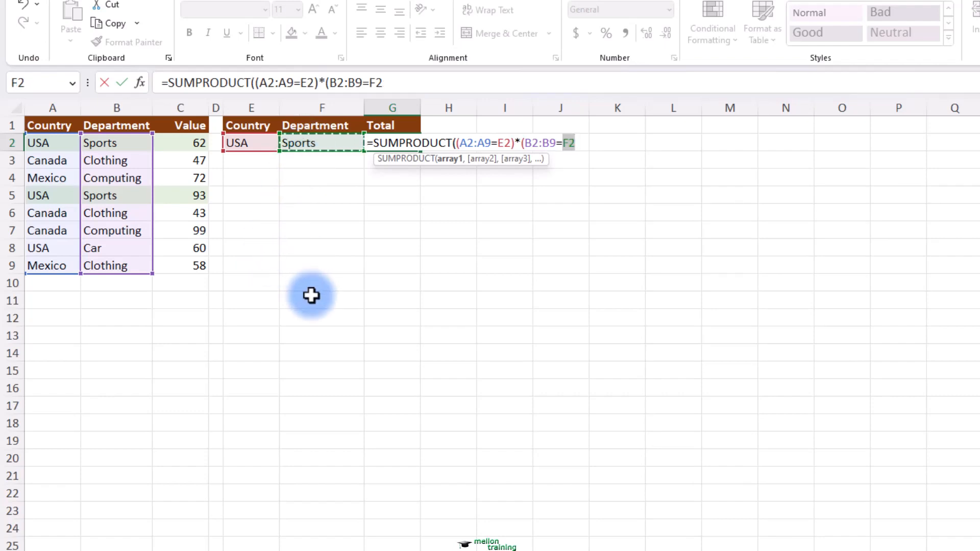
type(")*")
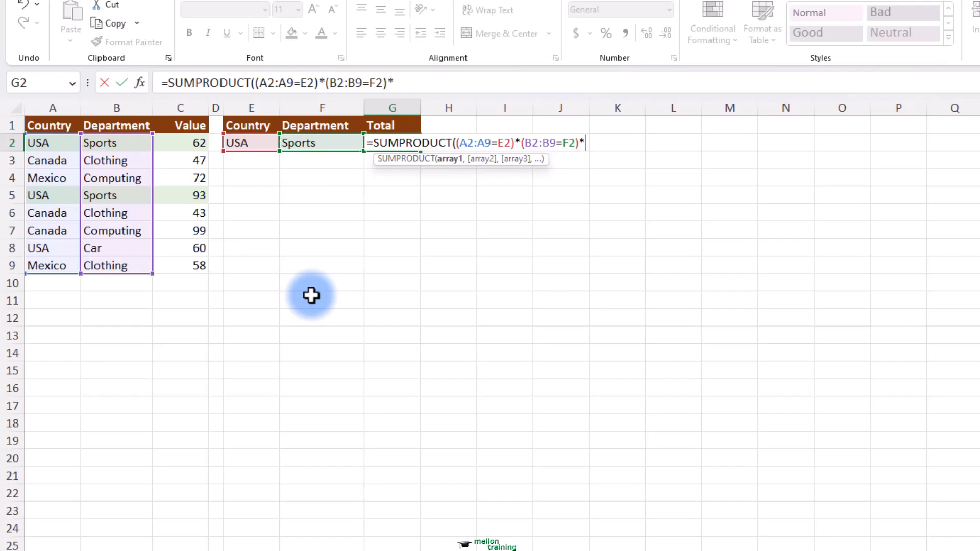
Multiply by the value range (C2:C9) and complete the SUMPRODUCT formula in G2
type("(")
left_click_drag(186, 144, 186, 265)
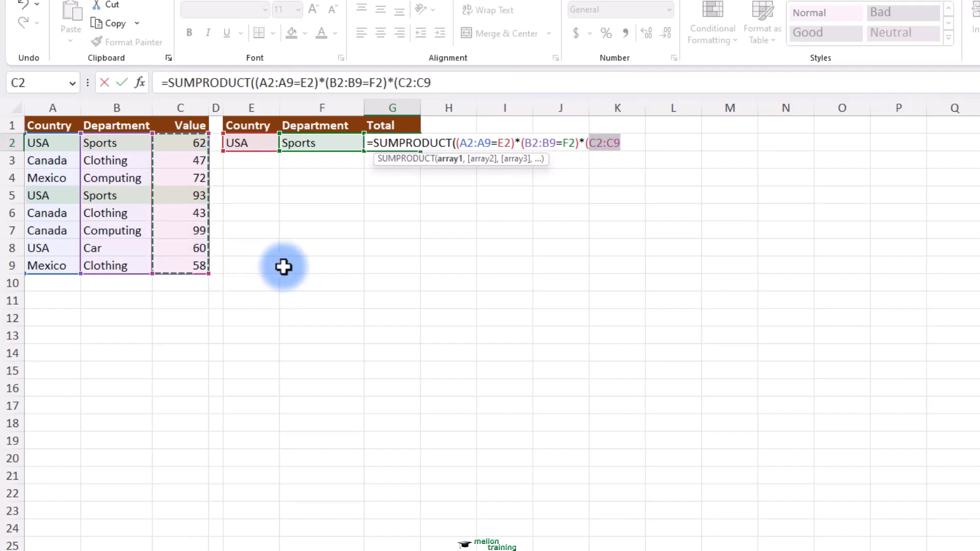
type(")")
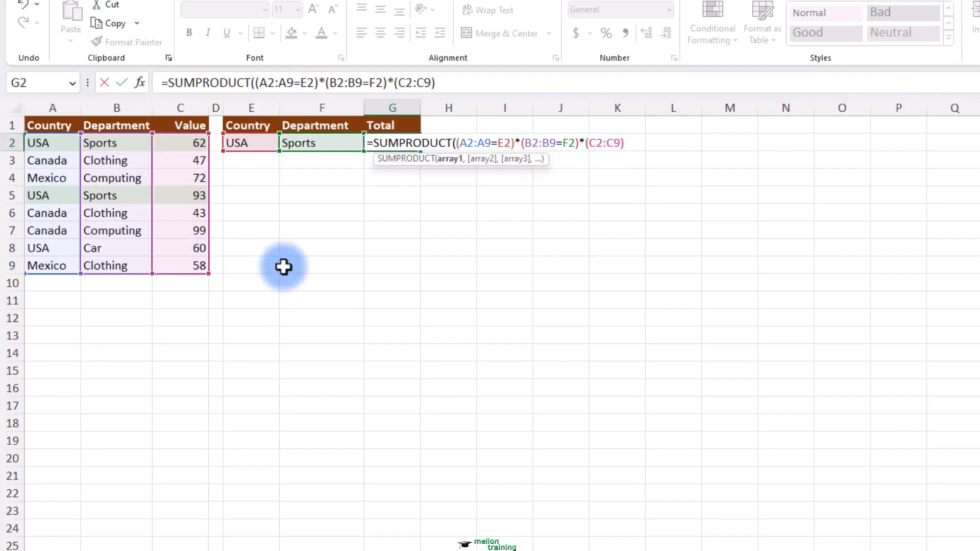
type(")")
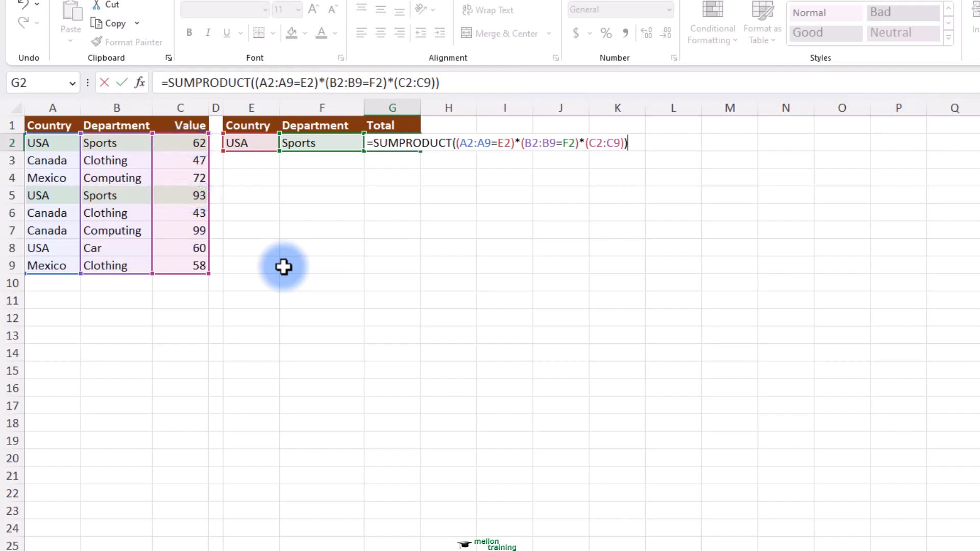
key("Return")
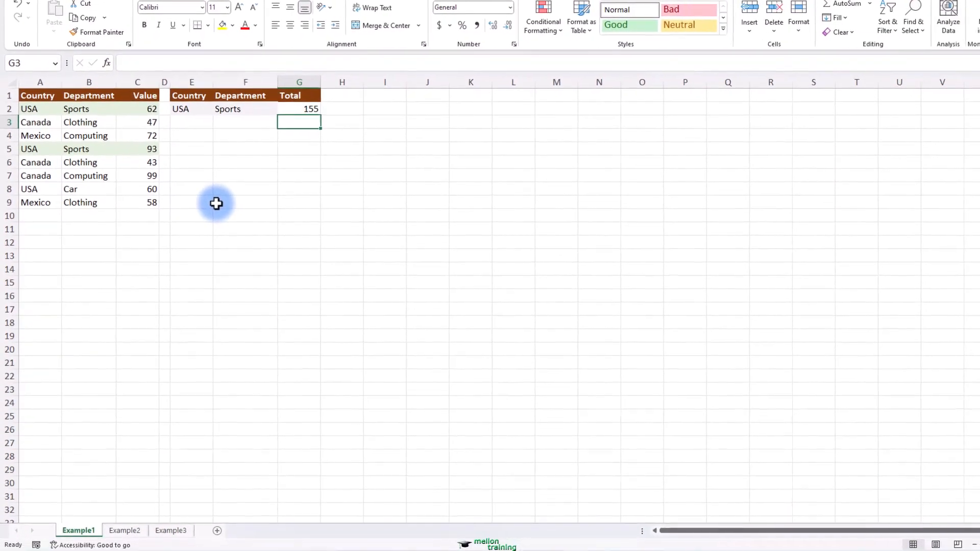
Select the two USA Sports values in C2 and C5 together to check their sum against the total
left_click(148, 109)
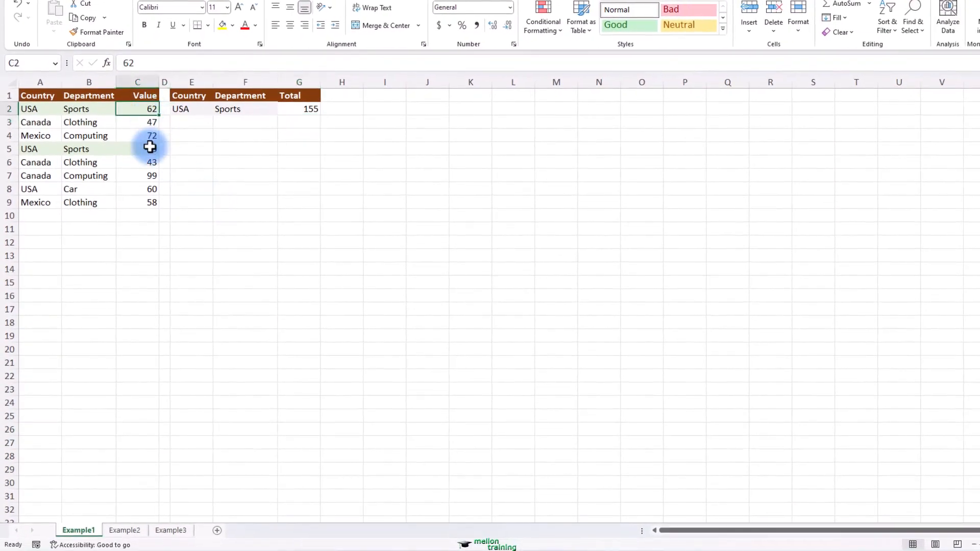
left_click(148, 148, "ctrl")
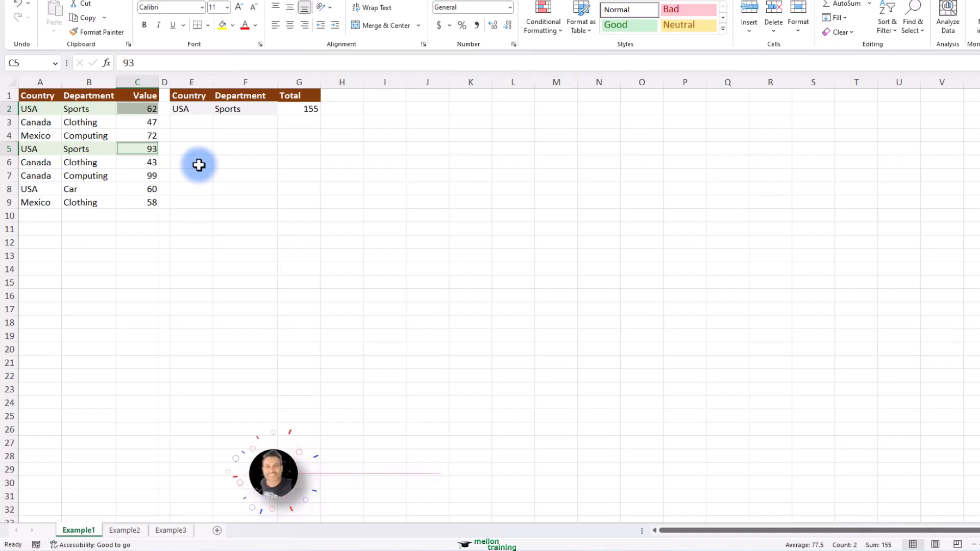
left_click(198, 165)
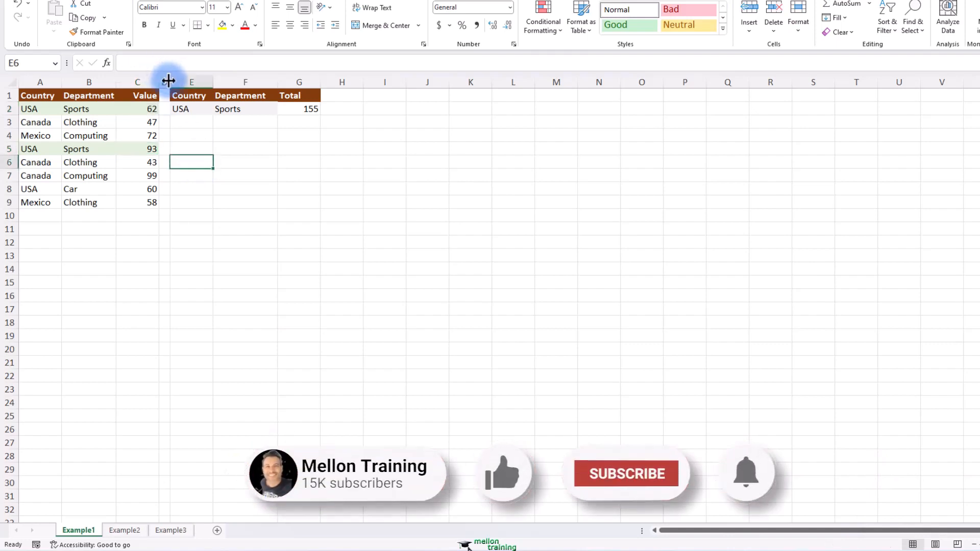
Widen column D and insert two blank columns before the Country, Department and Total criteria table
left_click_drag(170, 82, 215, 84)
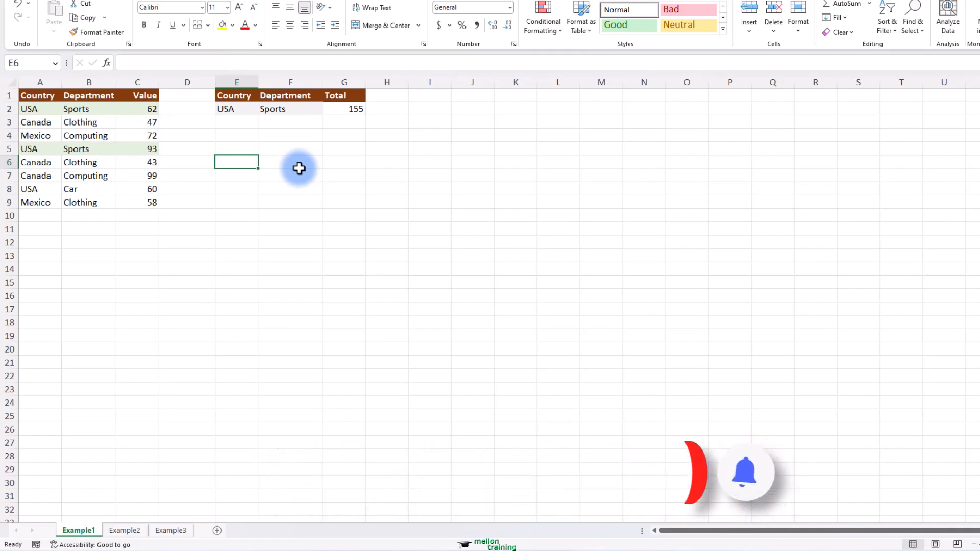
left_click(197, 82)
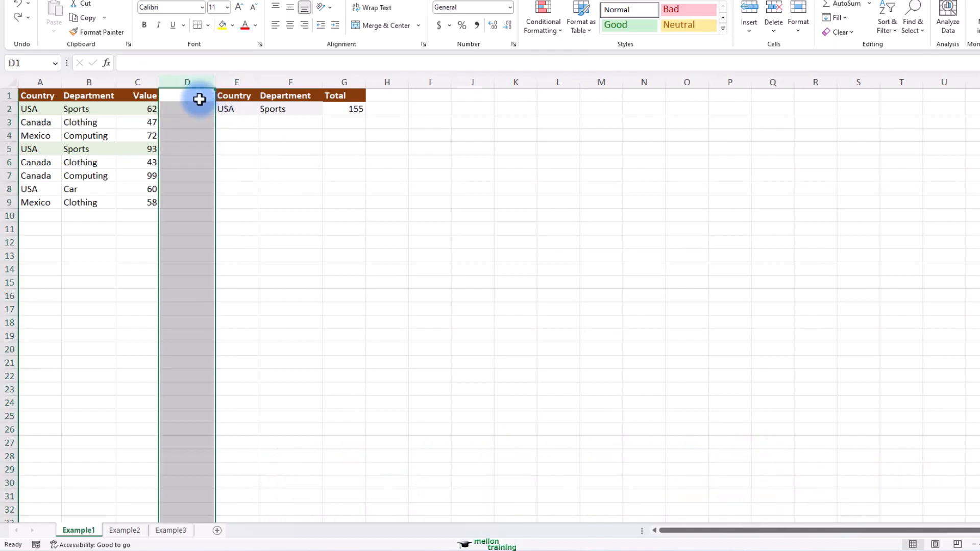
right_click(235, 83)
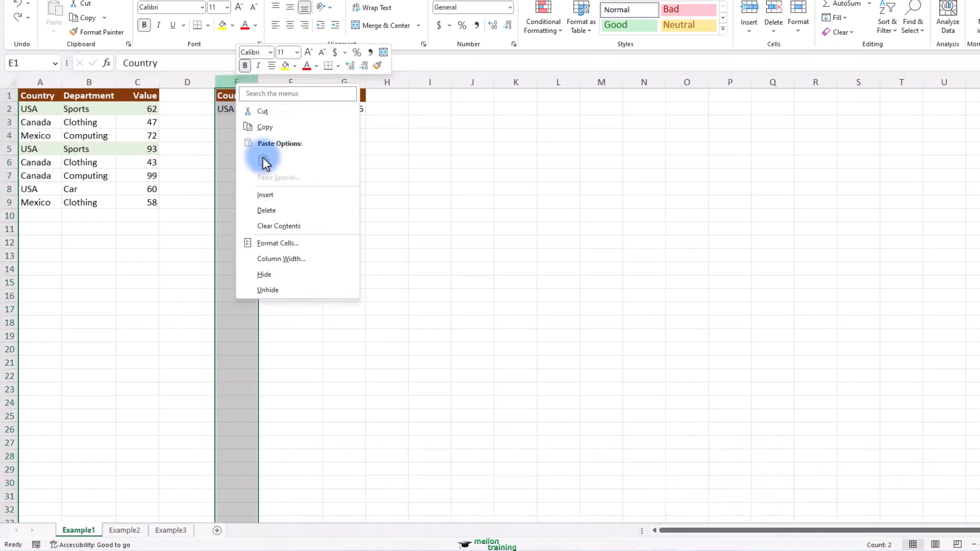
left_click(275, 195)
right_click(240, 77)
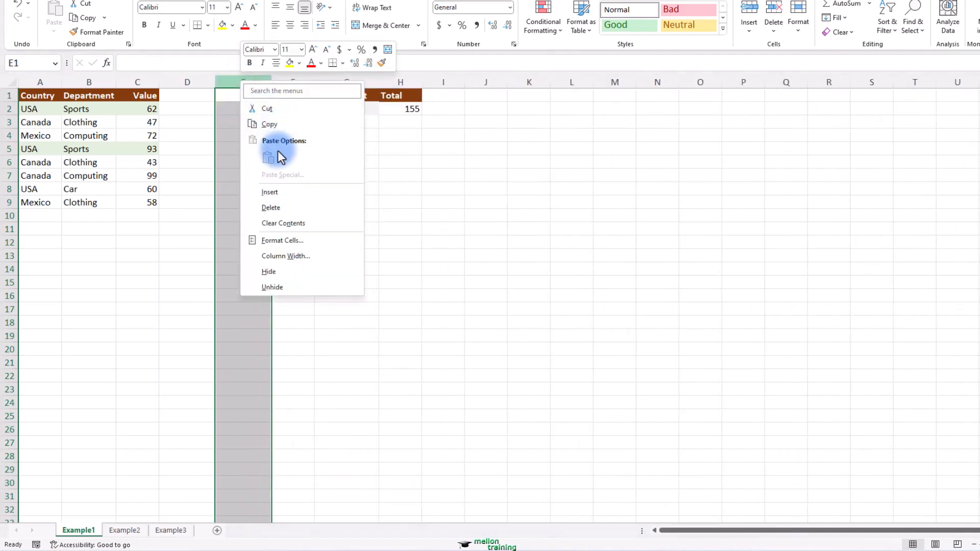
left_click(276, 193)
left_click(316, 203)
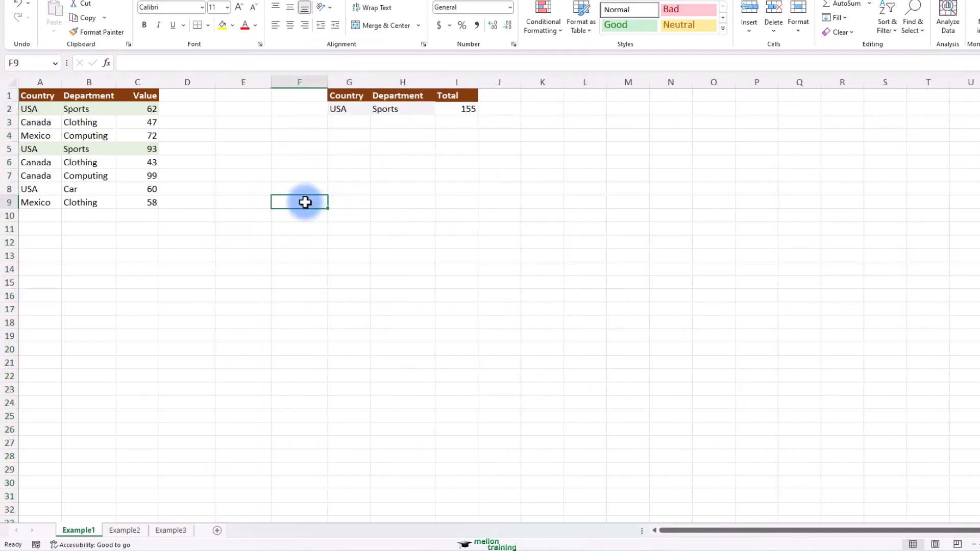
Fill D2:D9 with 1 for the USA Sports rows (2 and 5) and 0 for all other rows
left_click(192, 107)
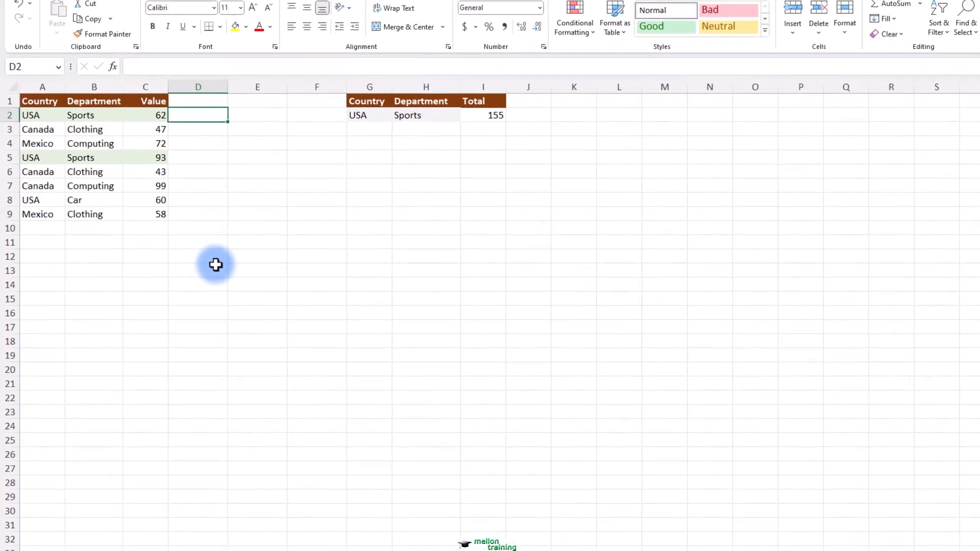
type("1")
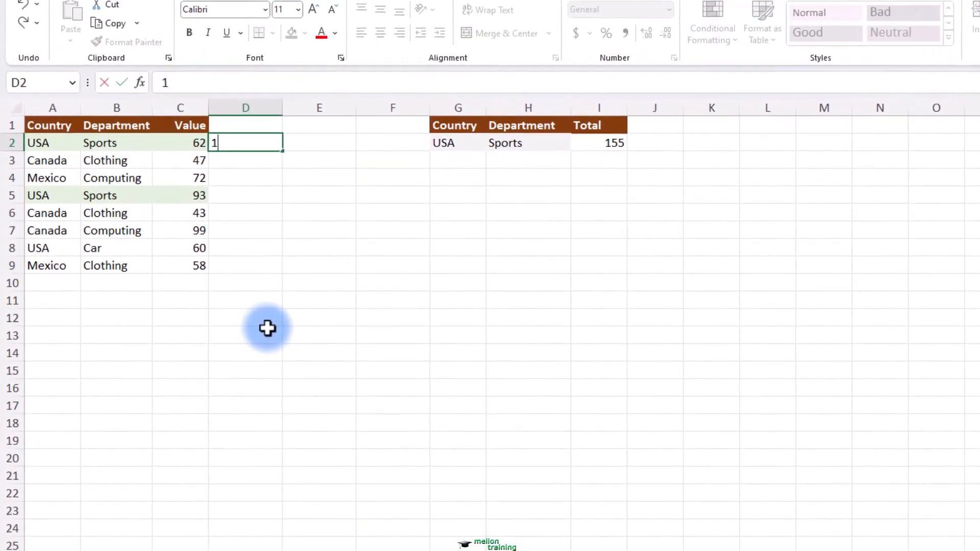
key("Return")
type("0")
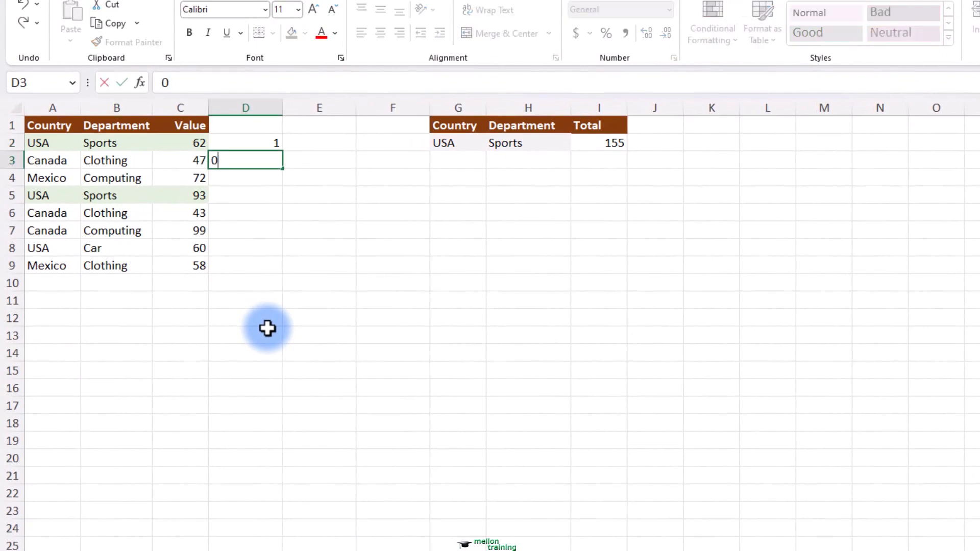
key("Return")
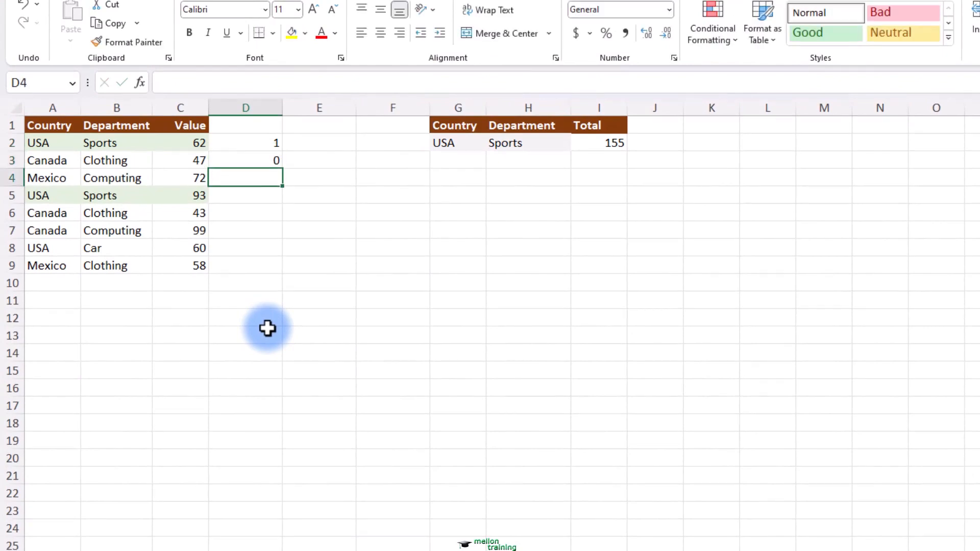
type("0")
key("Return")
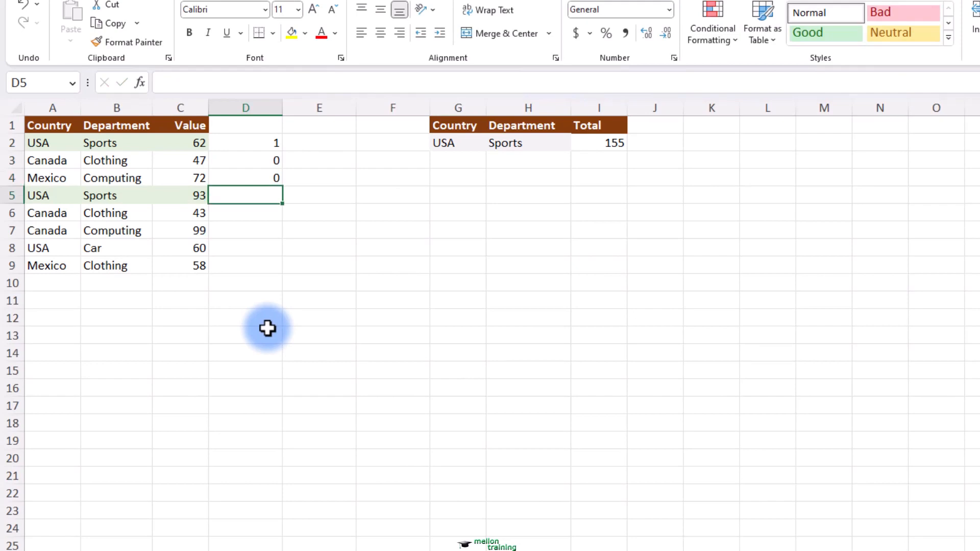
type("1")
key("Return")
type("0")
key("Return")
type("0")
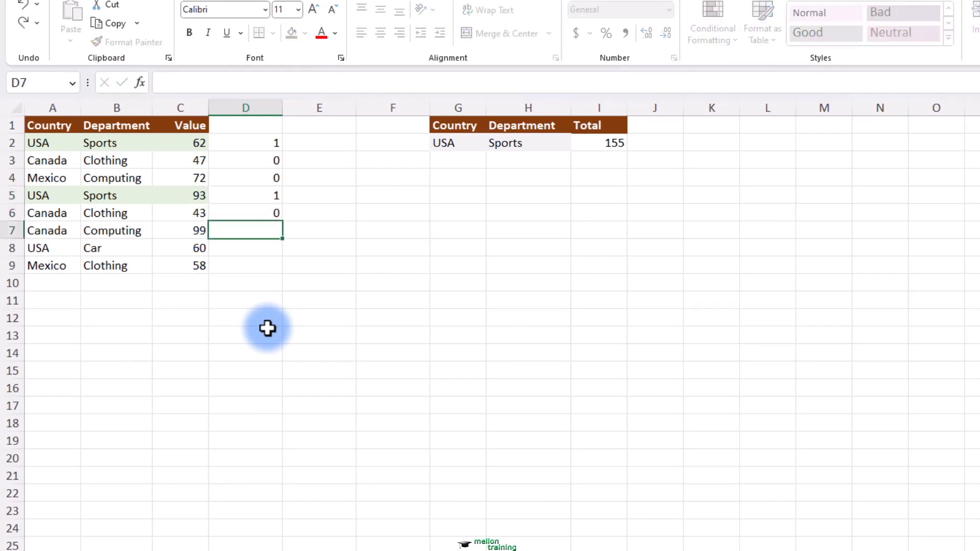
key("Return")
type("0")
key("Return")
type("0")
key("Return")
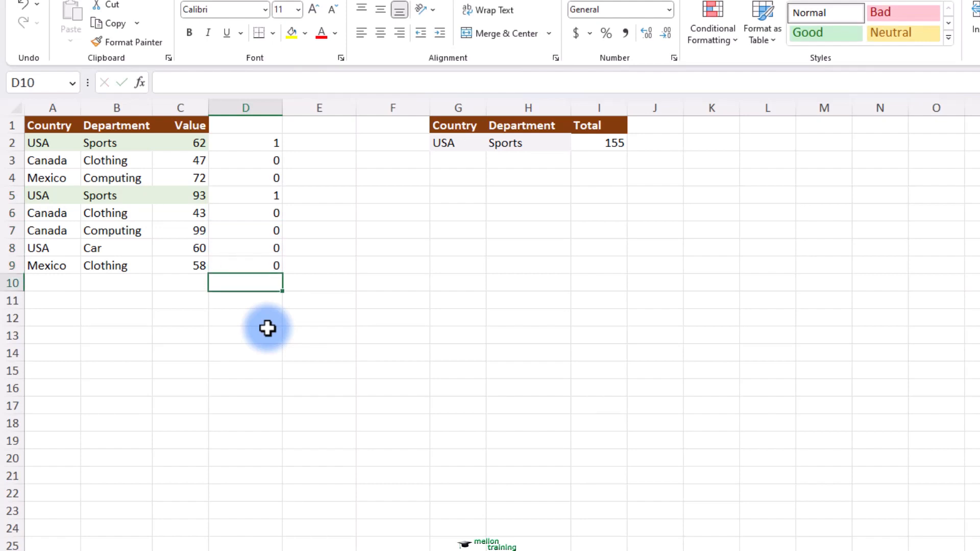
Add the header EQ1 in D1 and give the cell the standard orange fill
left_click(247, 125)
type("EQ1")
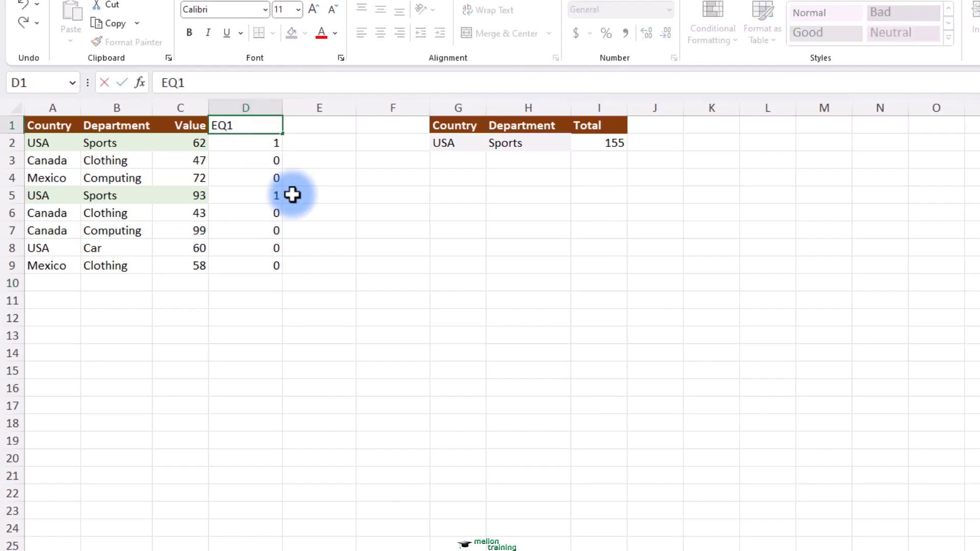
key("Return")
key("Up")
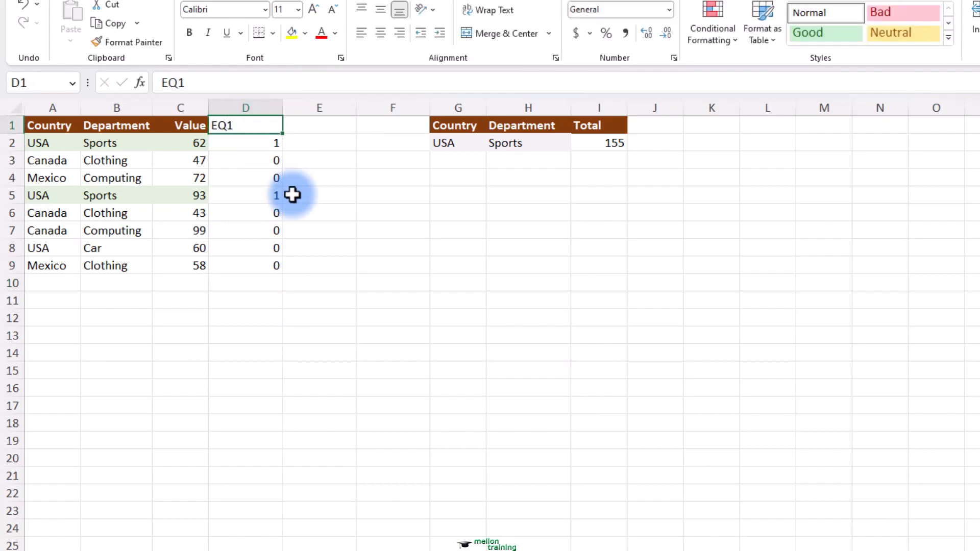
left_click(304, 32)
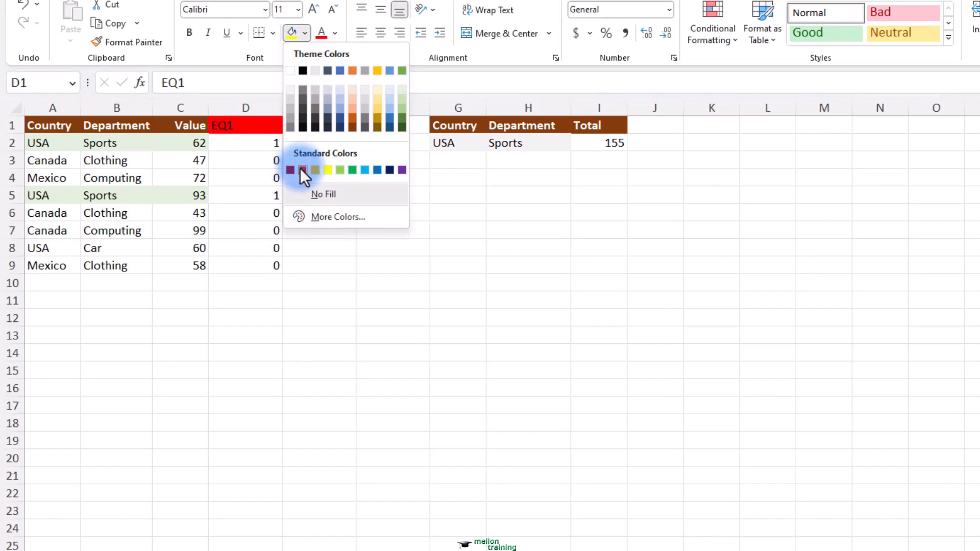
left_click(314, 170)
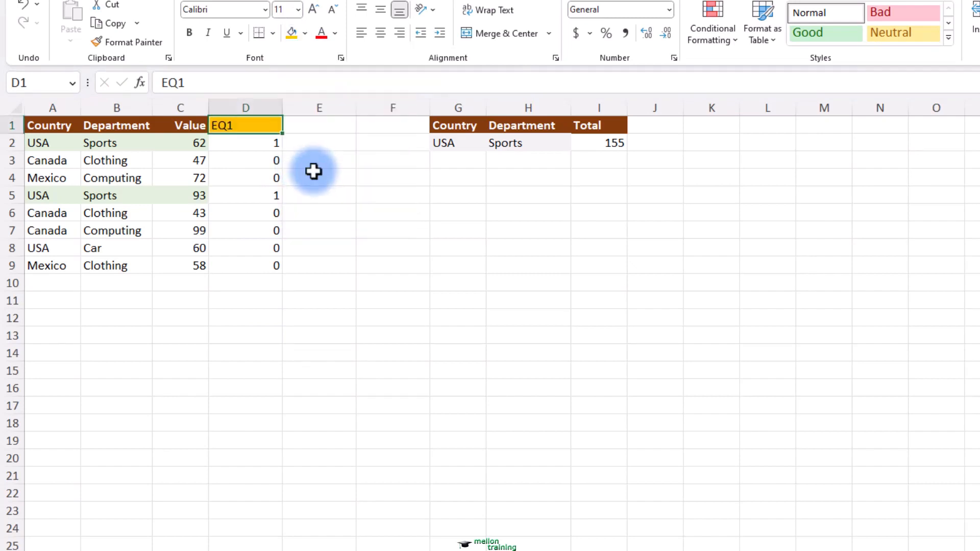
Add the header EQ2 in E1 and give the cell the same orange fill as EQ1
left_click(313, 334)
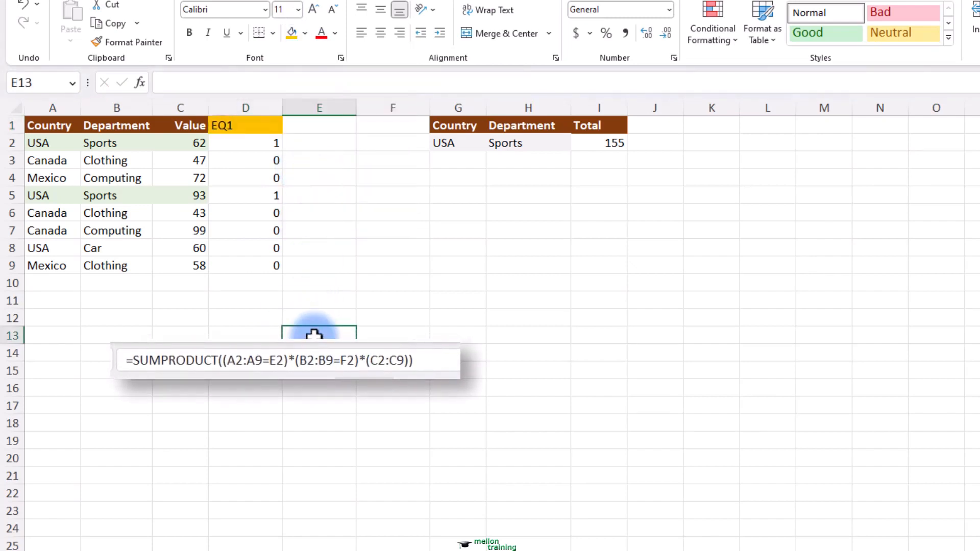
left_click(313, 125)
type("EQ")
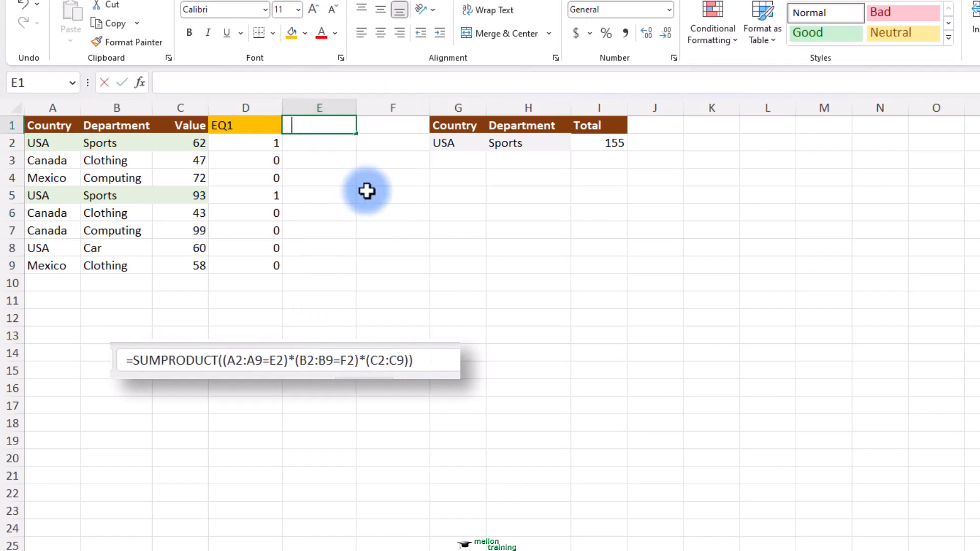
type("2")
key("Return")
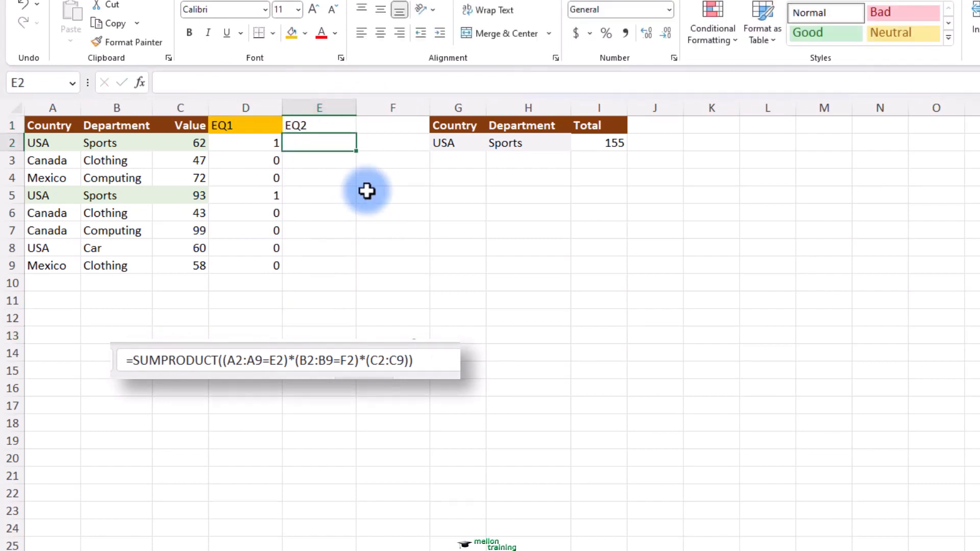
key("Up")
left_click(292, 32)
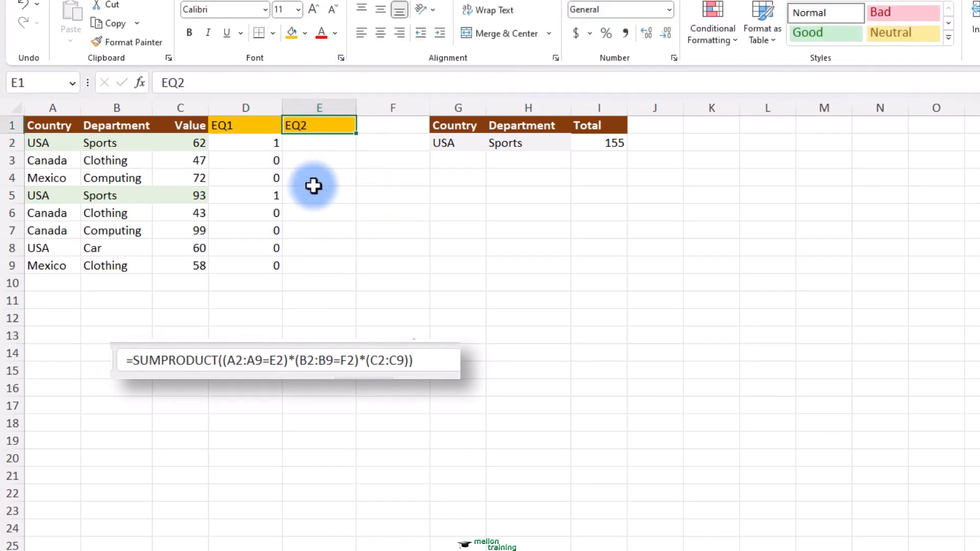
Fill E2:E9 with 1 for the USA Sports rows (2 and 5) and 0 for all other rows
left_click(320, 261)
left_click(313, 144)
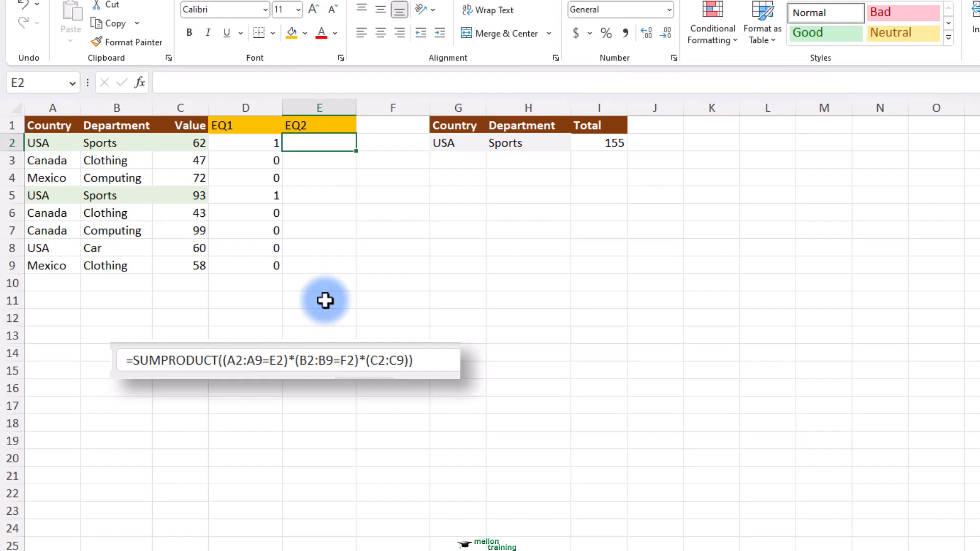
type("1")
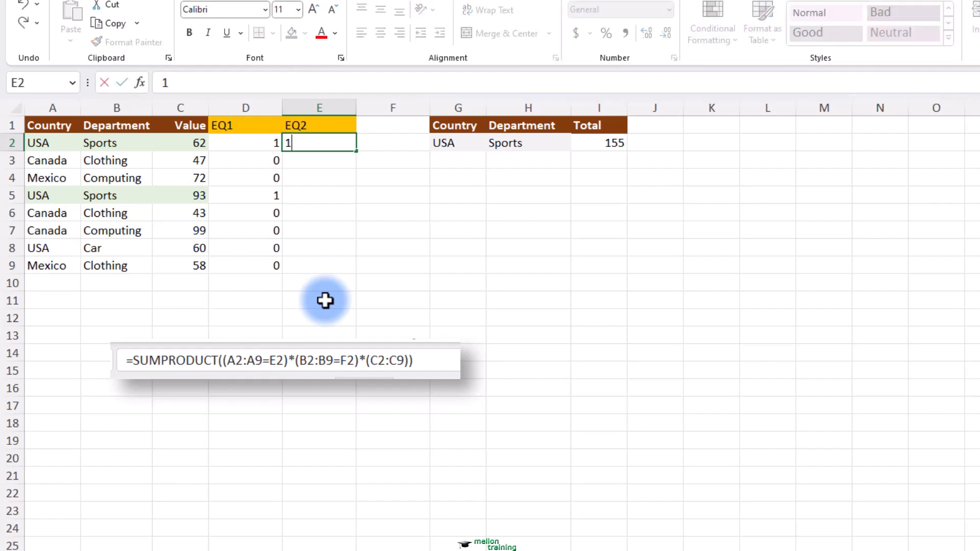
key("Return")
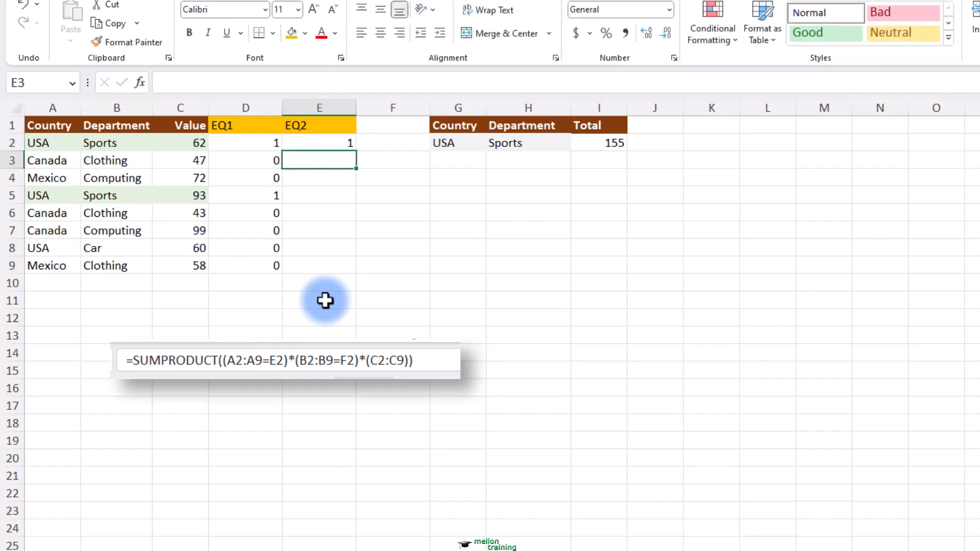
type("0")
key("Return")
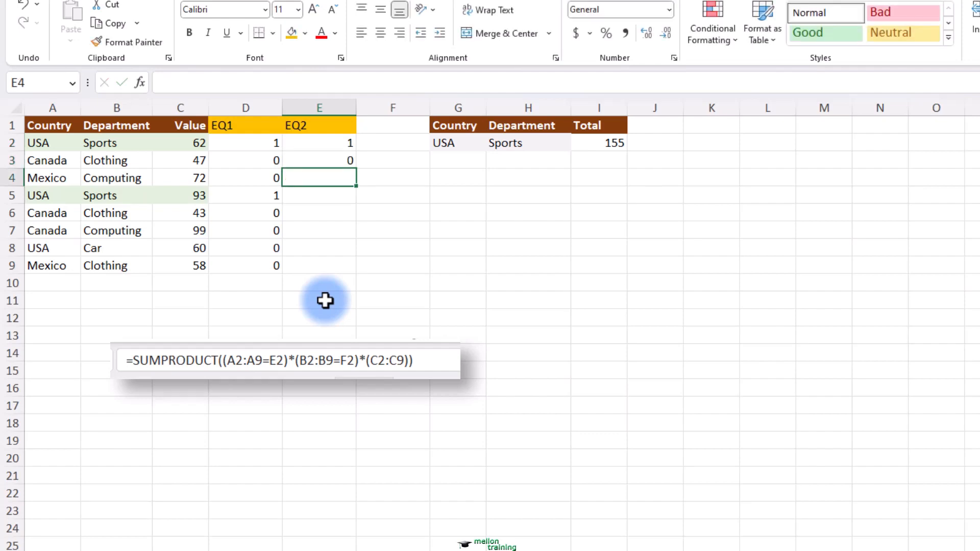
type("0")
key("Return")
type("1")
key("Return")
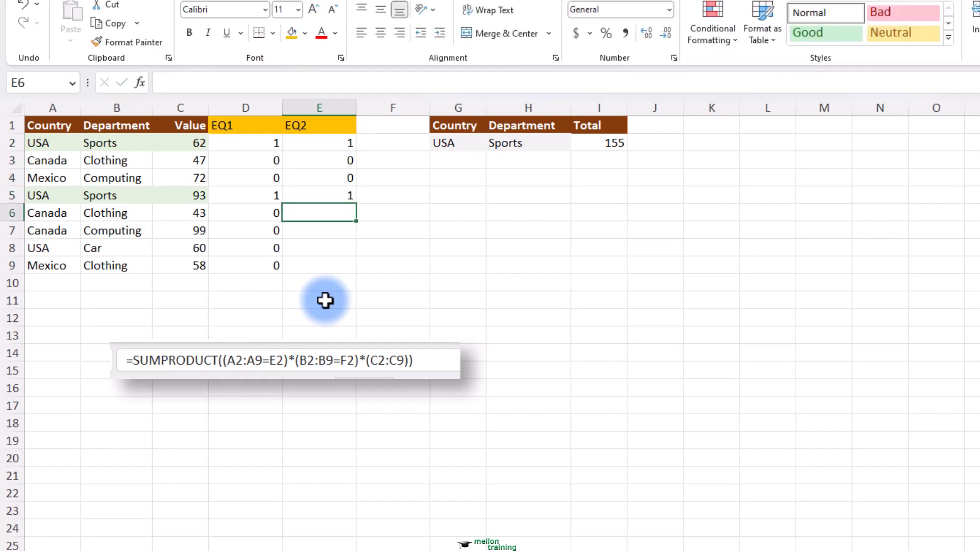
type("0")
key("Return")
type("0")
key("Return")
type("0")
key("Return")
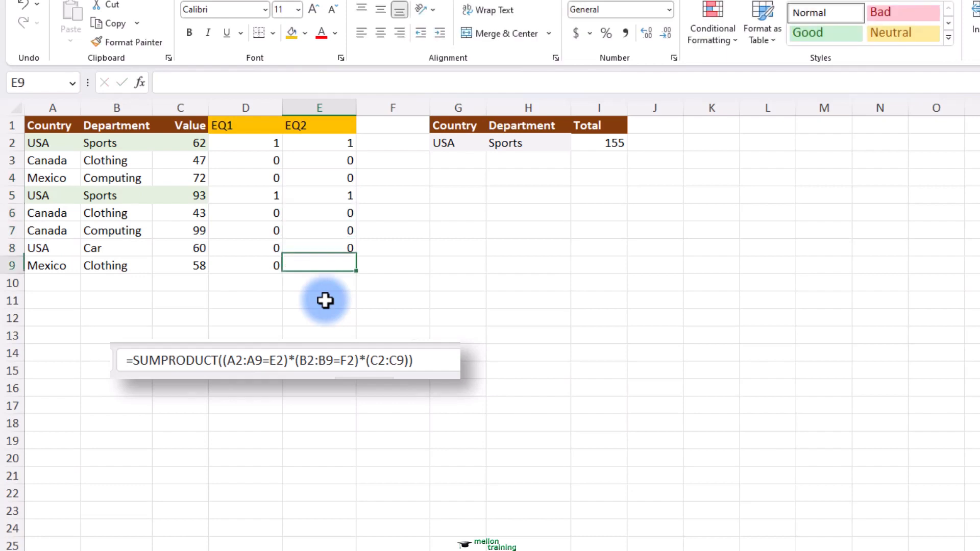
type("0")
key("Return")
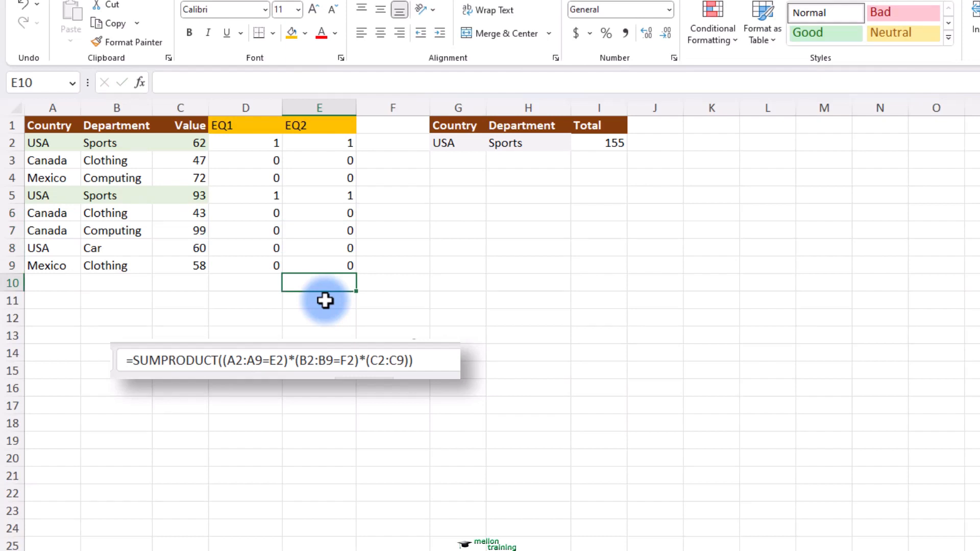
Copy the EQ2 header cell to F1 and change the copy's text to EQ3
left_click(400, 127)
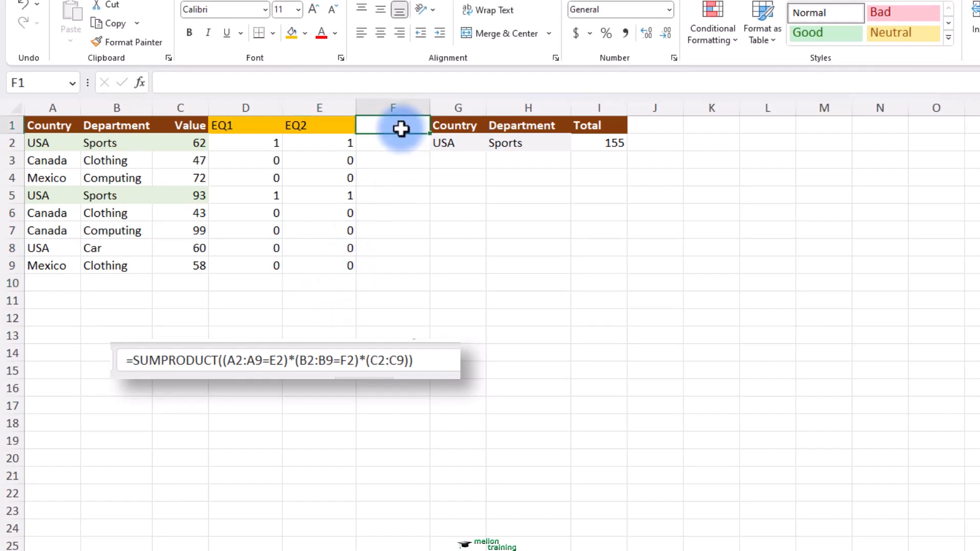
key("Left")
key("ctrl+c")
key("Right")
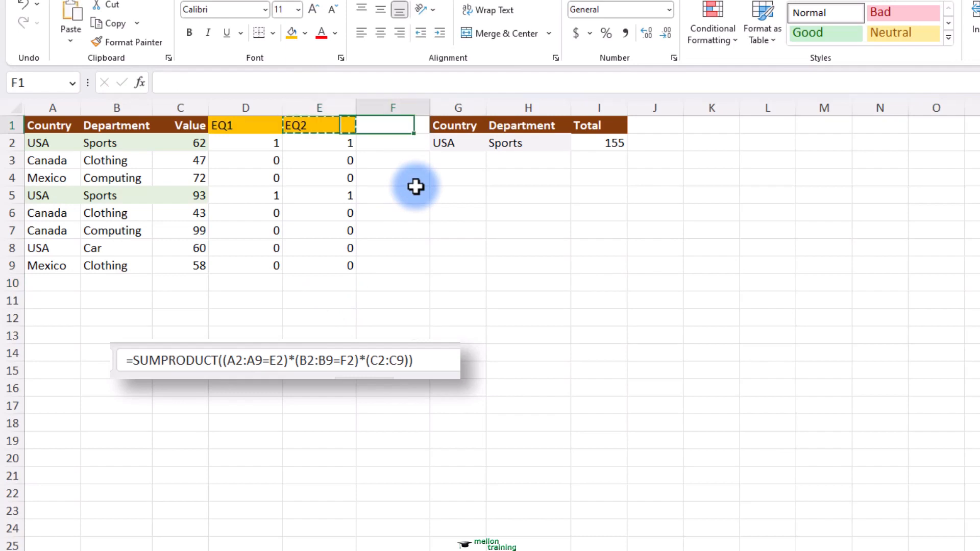
key("ctrl+v")
key("Down")
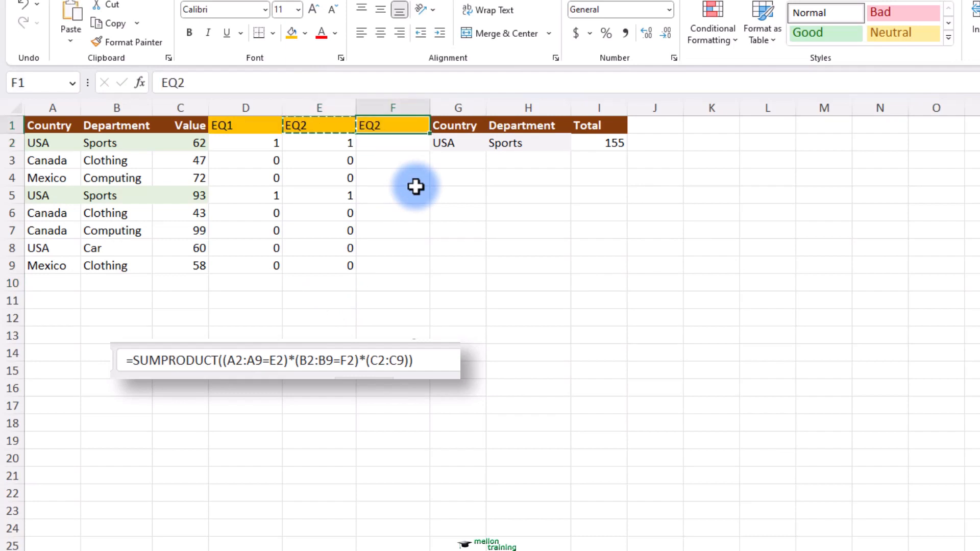
key("F2")
key("BackSpace")
type("3")
key("Return")
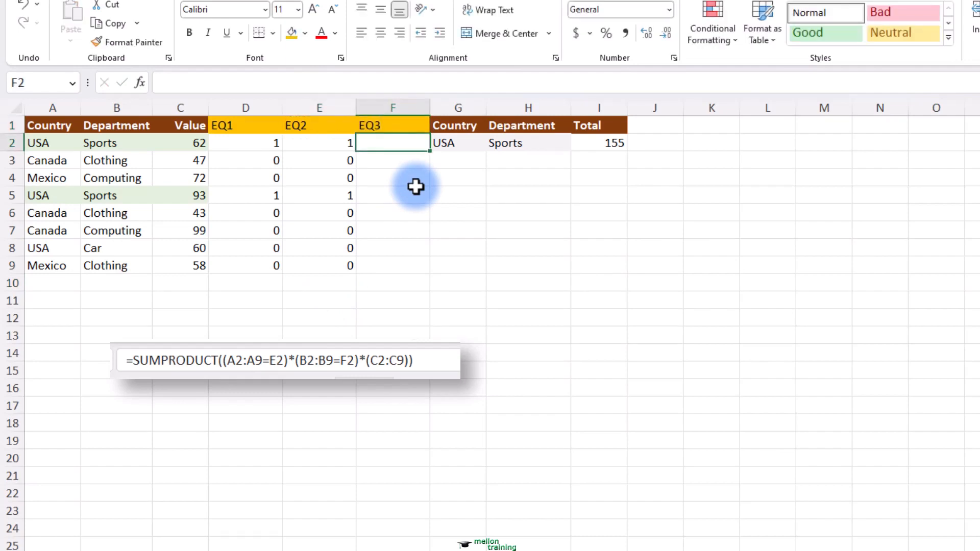
Enter =D2*E2*C2 in F2 and fill the formula down to F9
type("=")
left_click(267, 146)
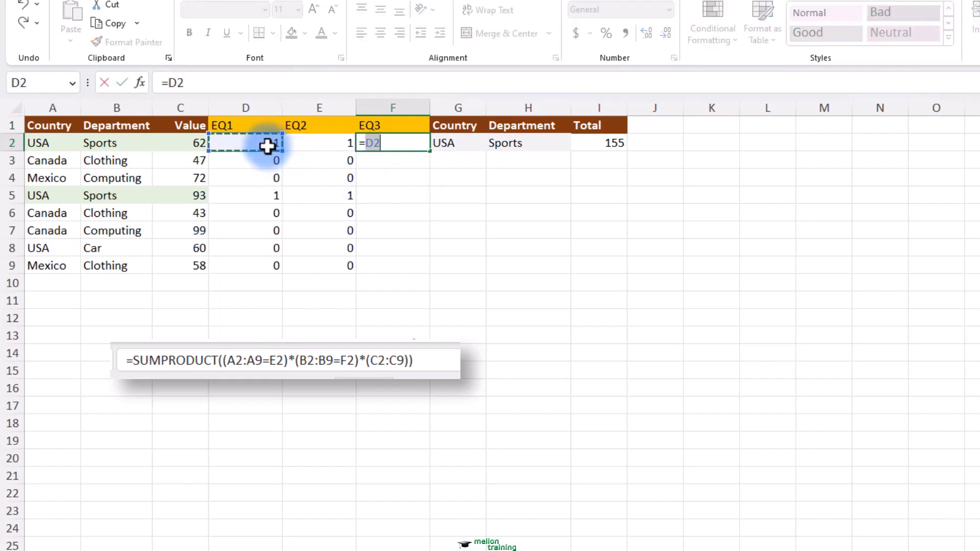
type("*")
left_click(341, 153)
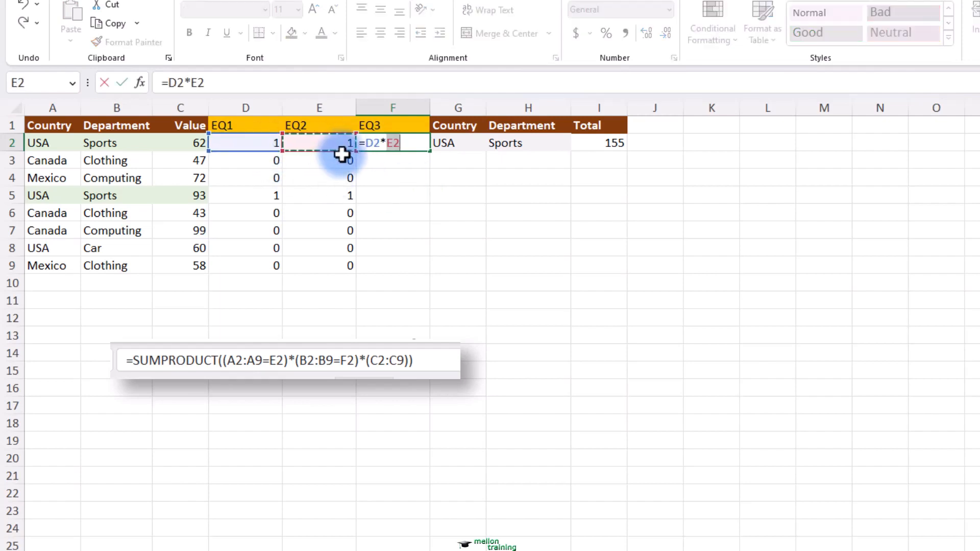
type("*")
left_click(183, 142)
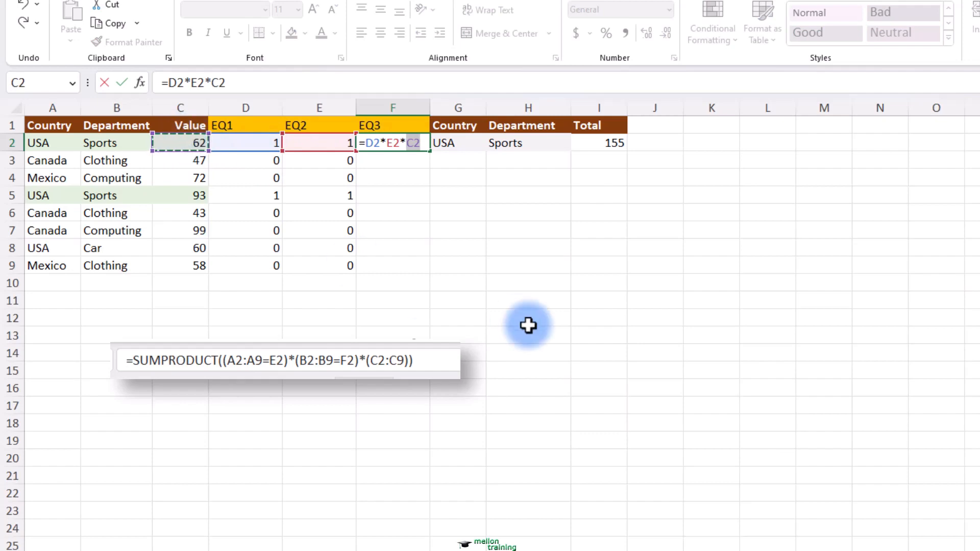
key("Return")
key("Up")
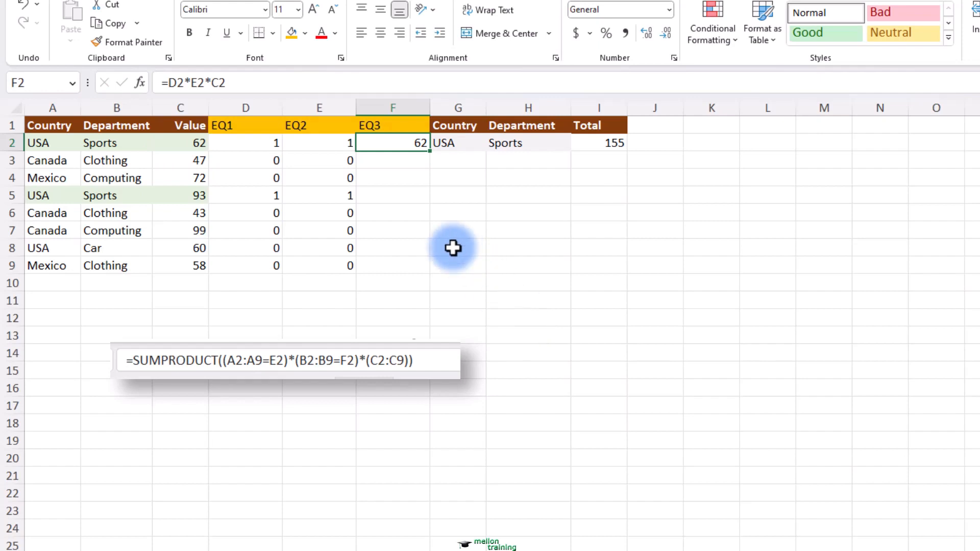
left_click_drag(429, 151, 430, 275)
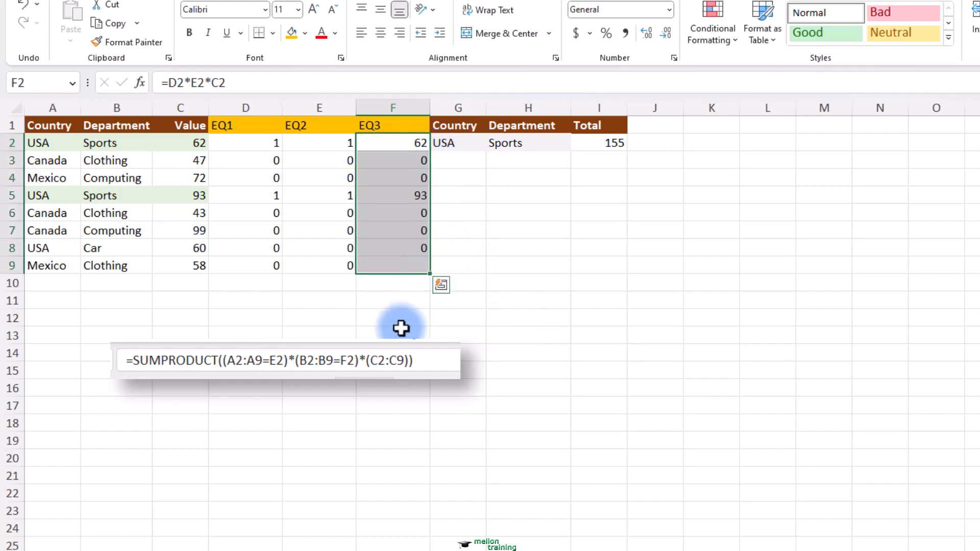
left_click(398, 309)
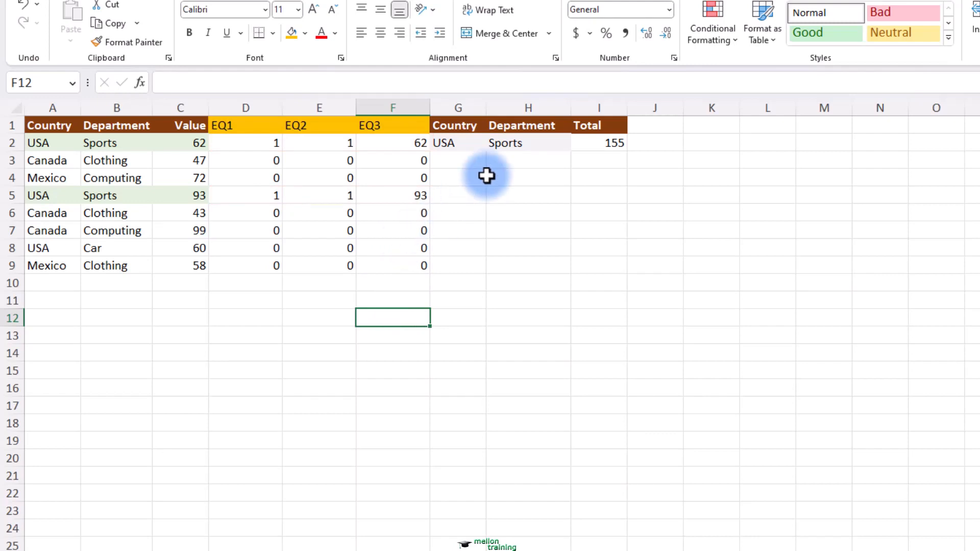
Examine the array and result of the SUMPRODUCT formula in I2 in its Function Arguments, leaving the formula as it is
left_click(600, 140)
left_click(140, 82)
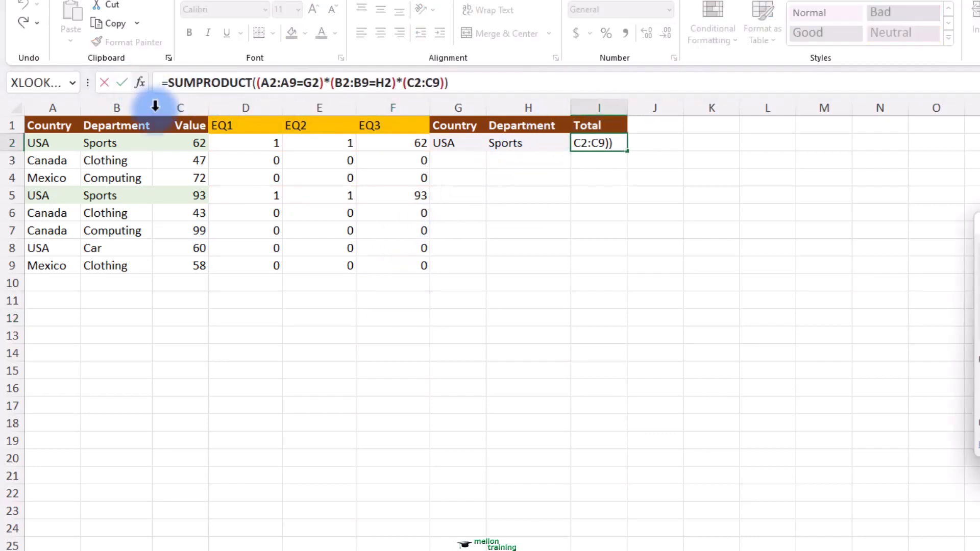
left_click_drag(979, 225, 628, 244)
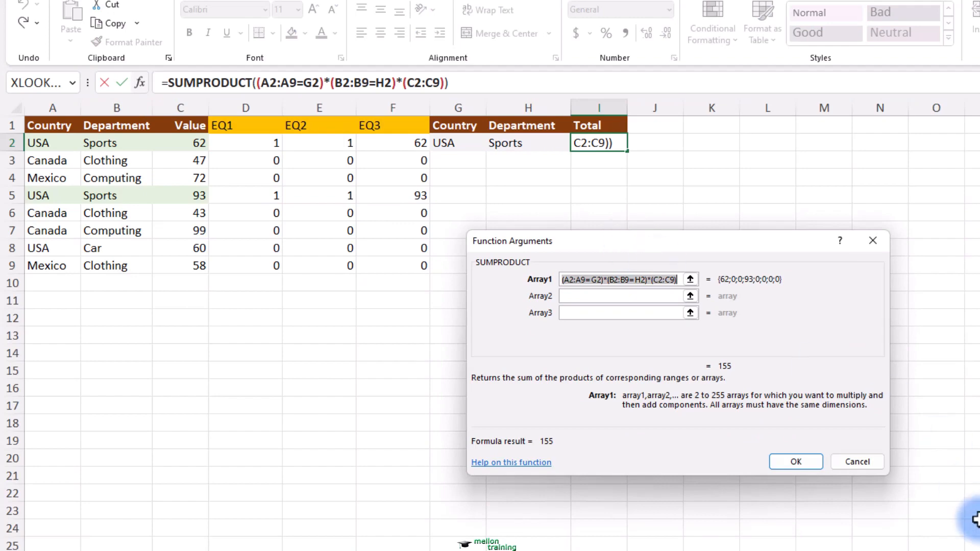
left_click(857, 462)
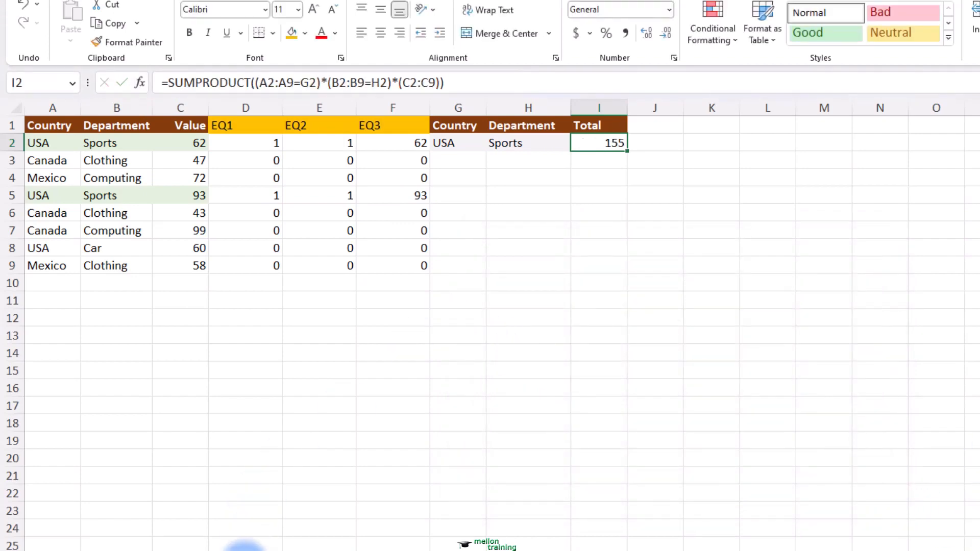
Switch to the worksheet with the Q1 to Q4 values and the Country, Department and Quarter criteria
left_click(245, 550)
left_click(412, 435)
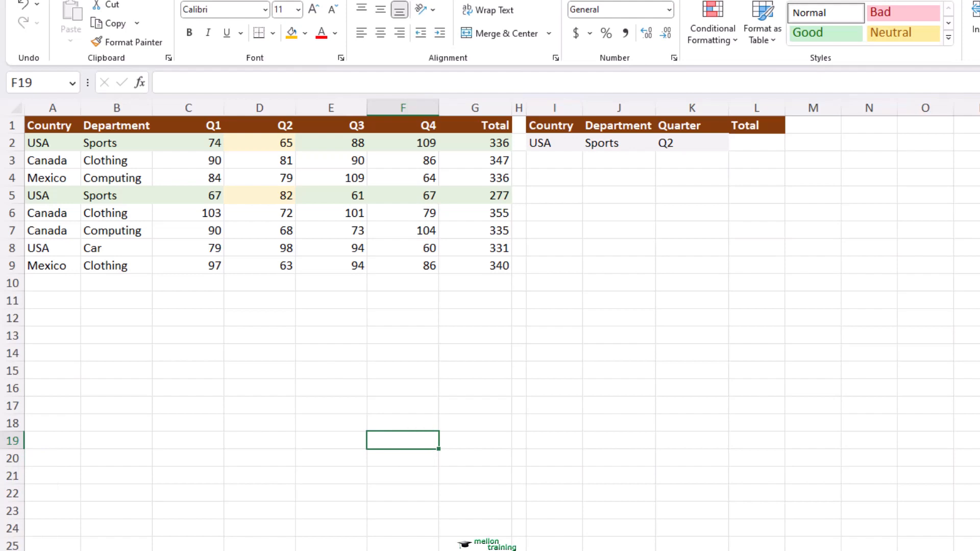
left_click(411, 441)
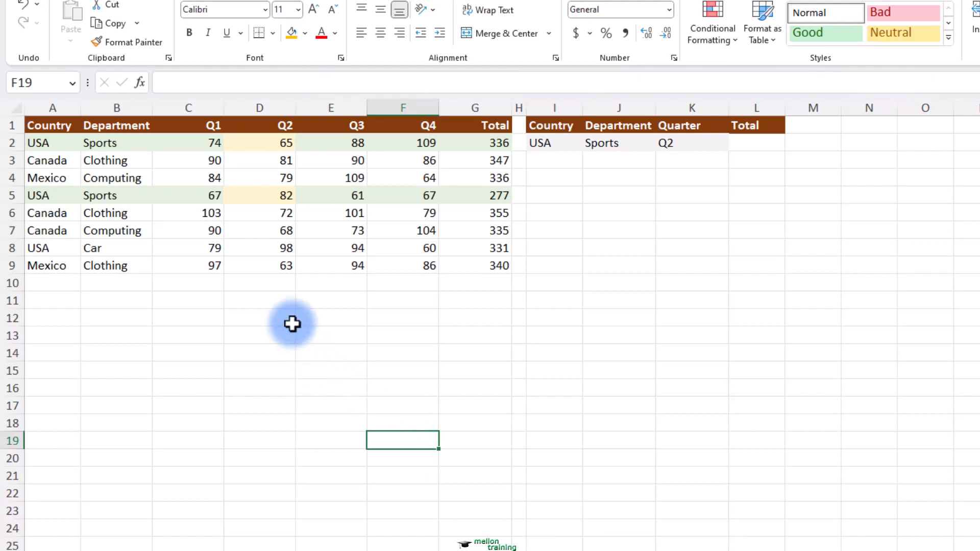
Review the Country, Department, Q1 to Q4 and Total columns in turn, including the number range C2:G9
left_click(51, 107)
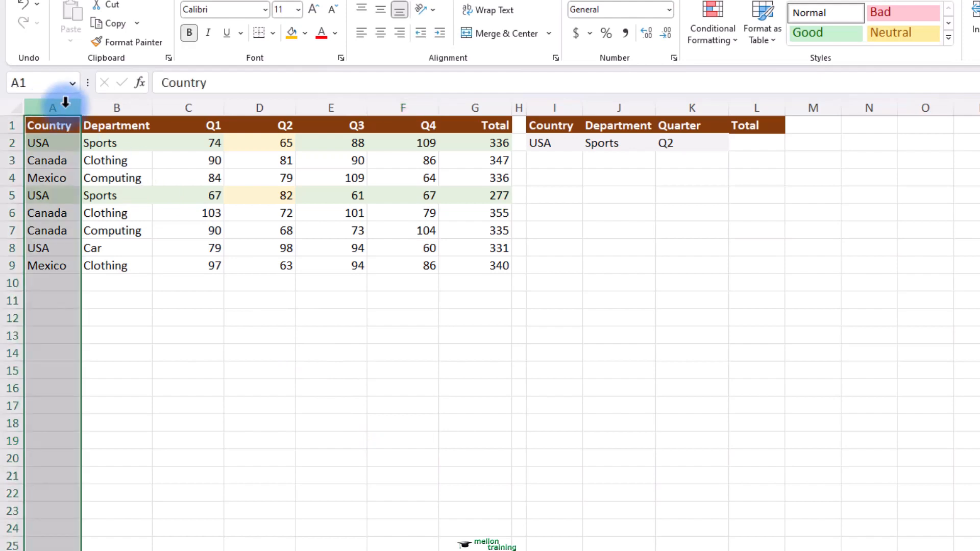
left_click(103, 108)
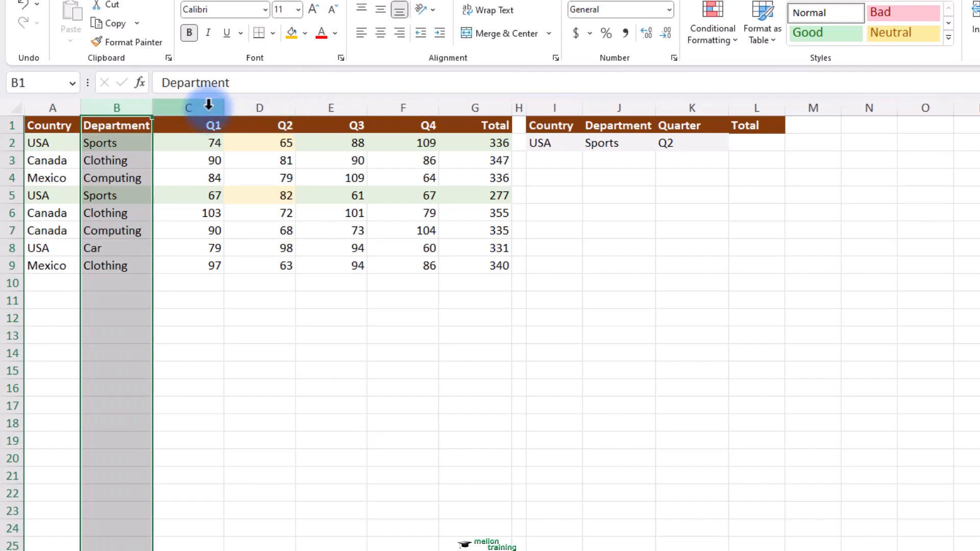
left_click_drag(208, 104, 394, 103)
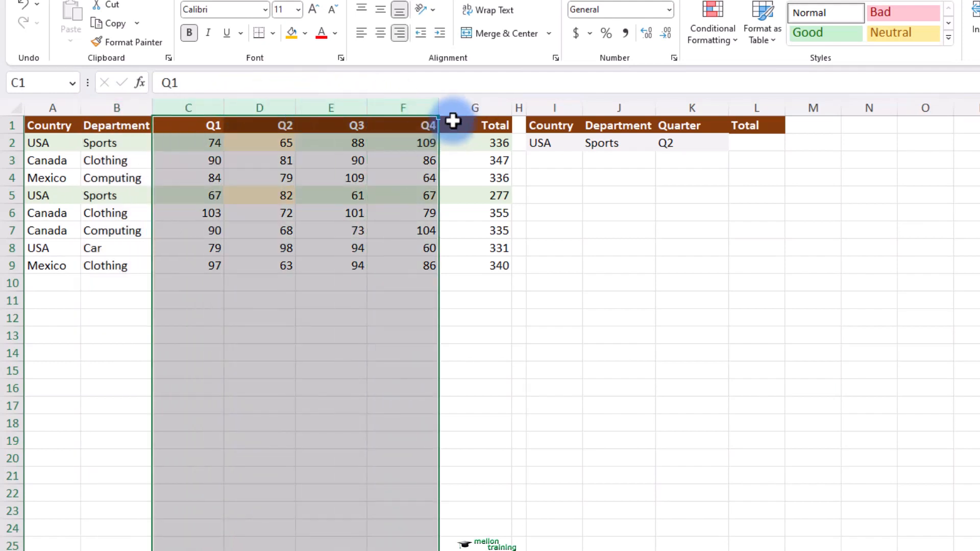
left_click(474, 104)
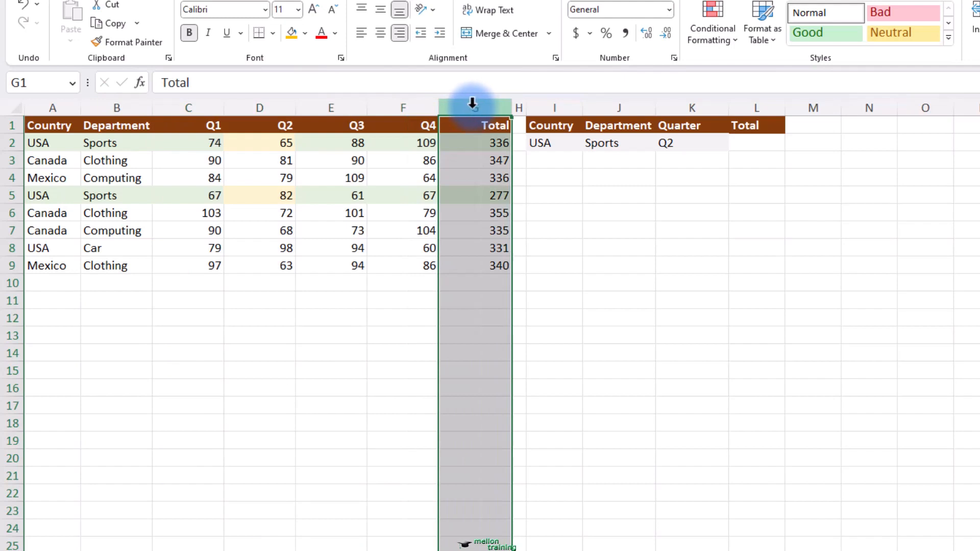
left_click(531, 338)
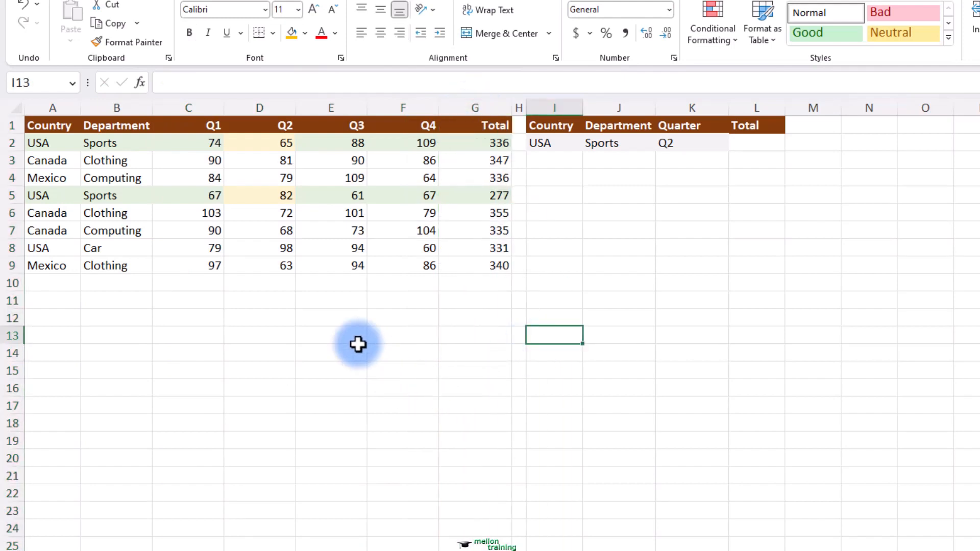
left_click_drag(188, 142, 481, 269)
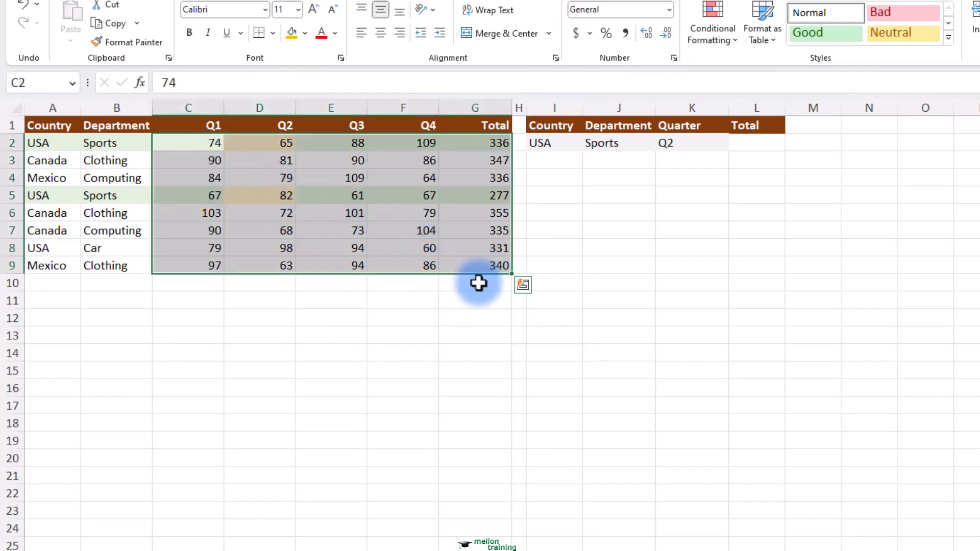
left_click(457, 331)
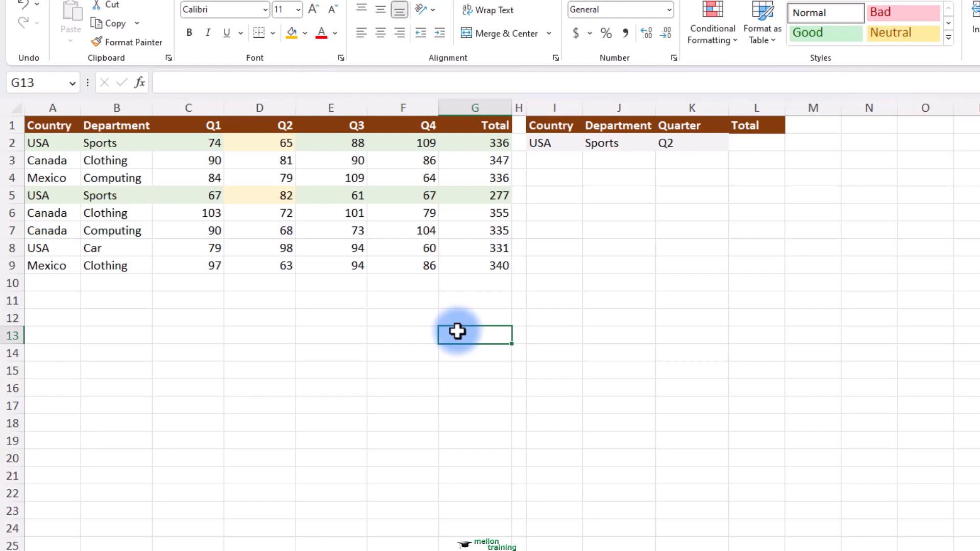
Start a SUMPRODUCT formula in L2 with the country condition (A2:A9=I2)
left_click(746, 142)
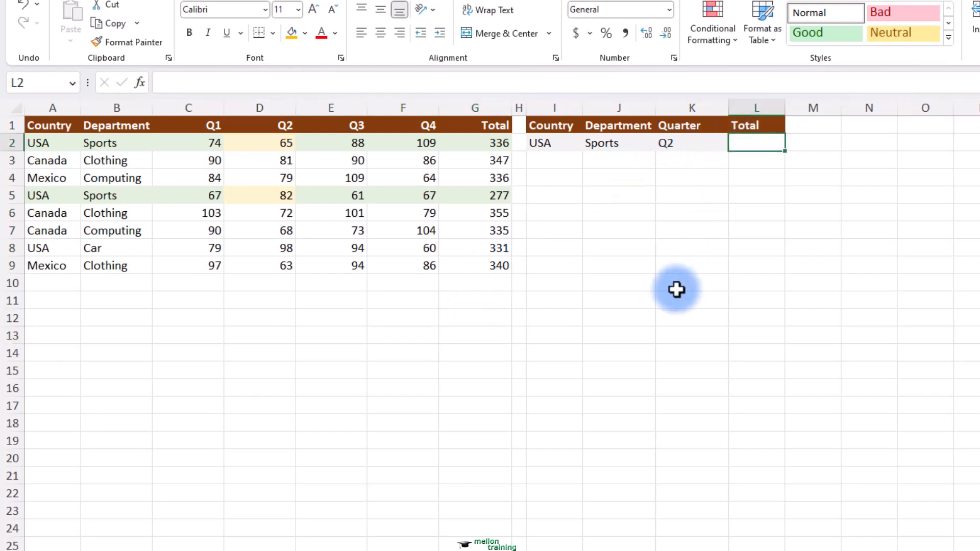
type("=SUMP")
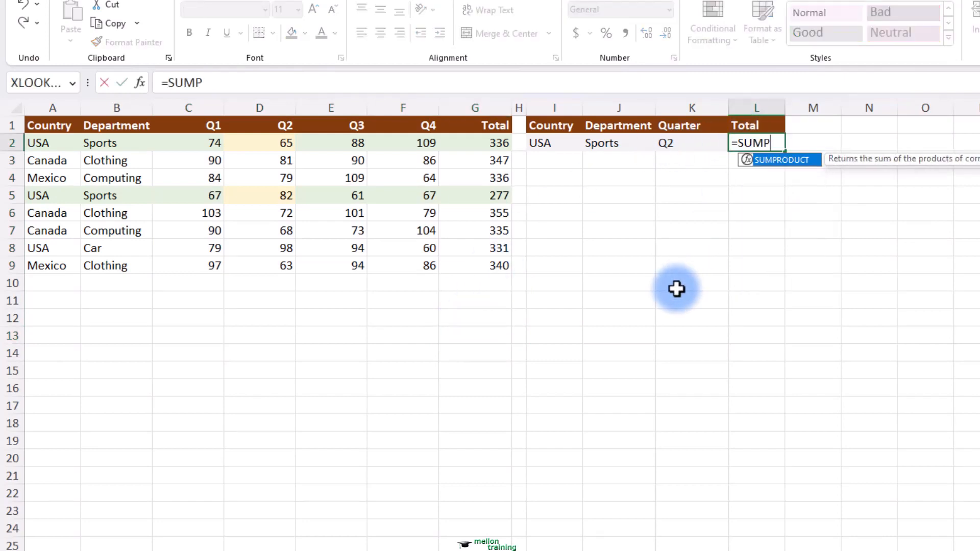
type("R")
key("Tab")
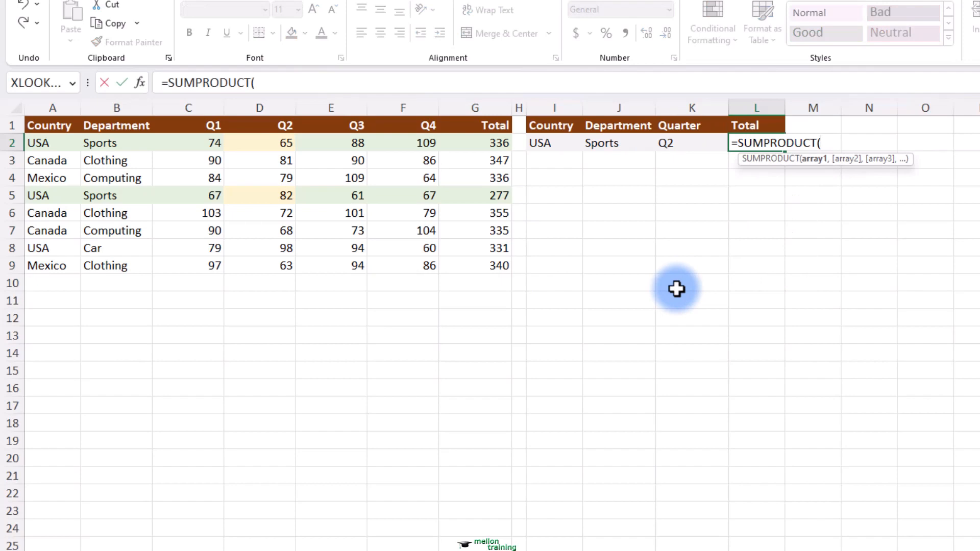
type("(")
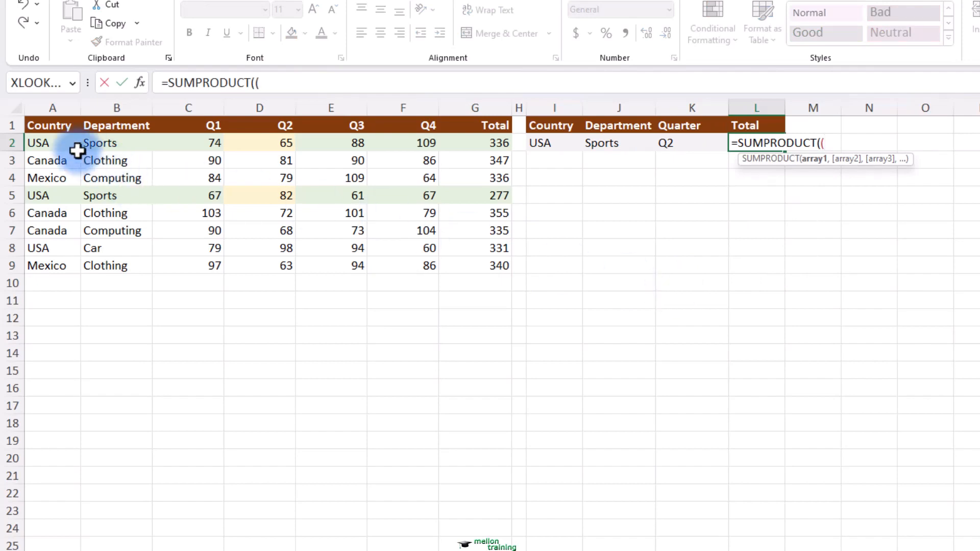
left_click_drag(44, 143, 61, 262)
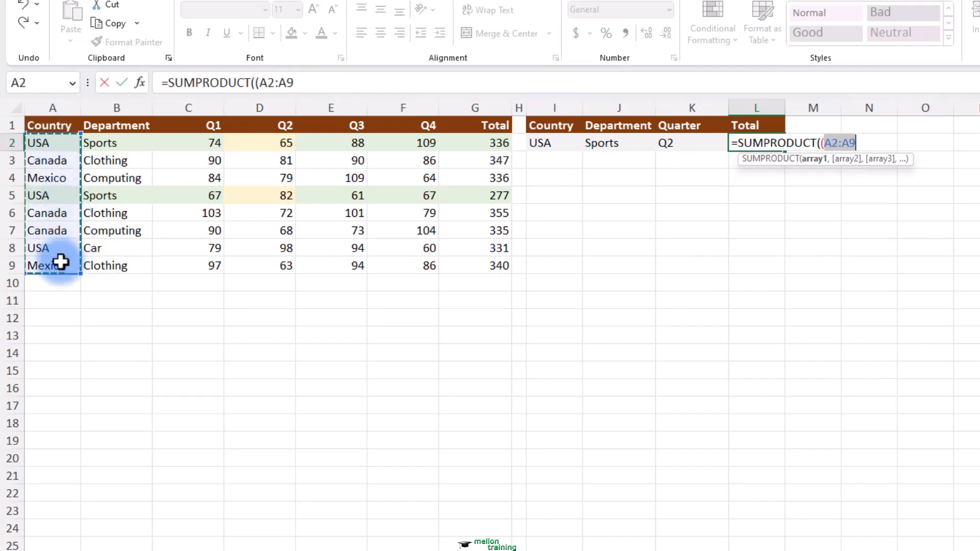
type("=")
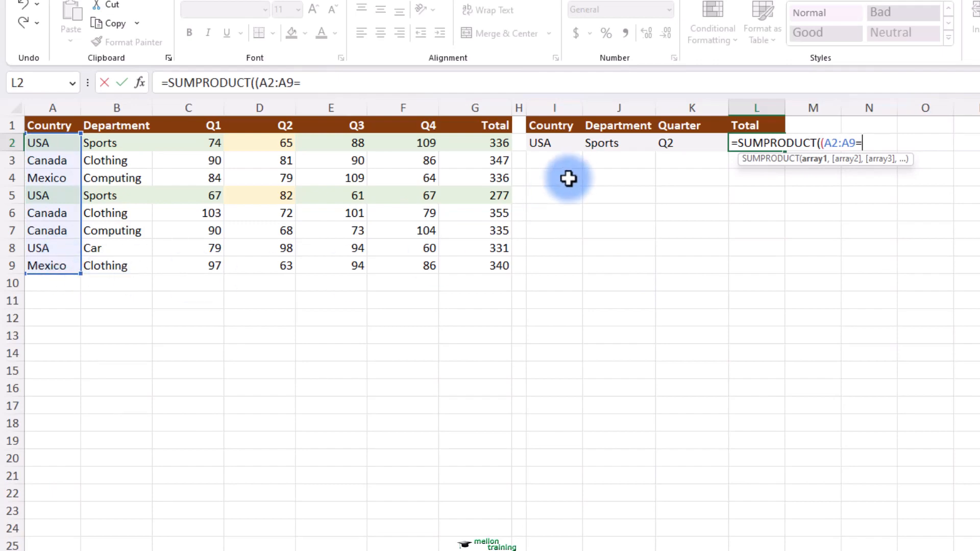
left_click(554, 144)
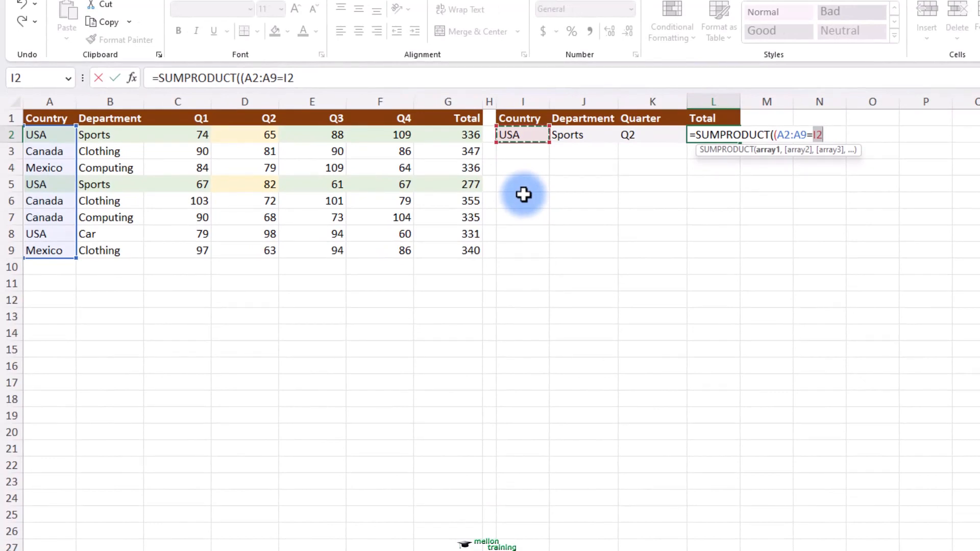
Multiply the country condition in the L2 formula by the department condition (B2:B9=J2)
type(")*(")
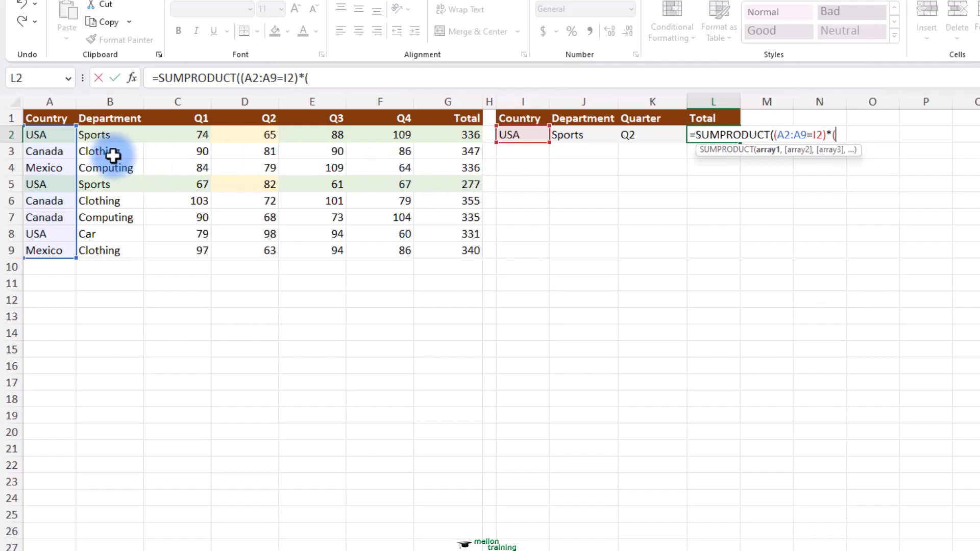
left_click_drag(107, 136, 110, 253)
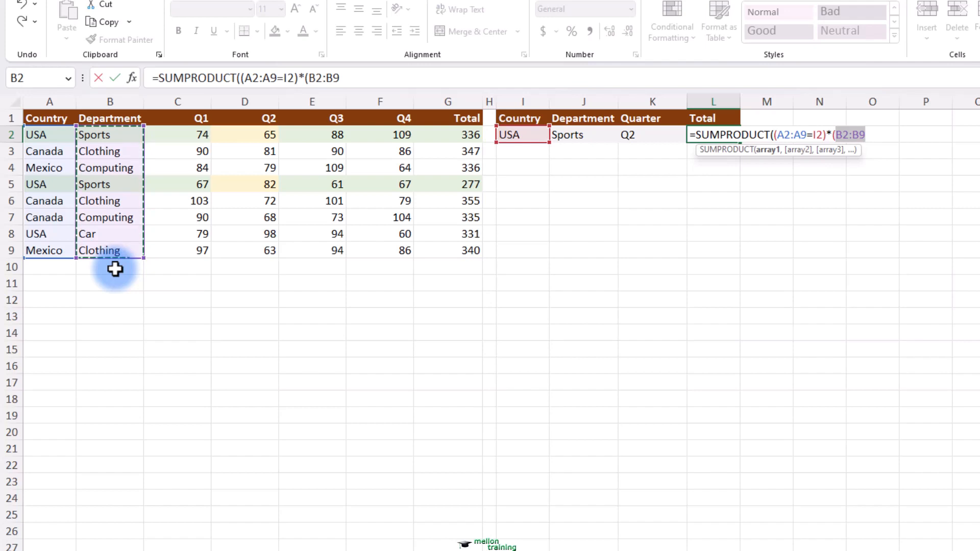
type("=")
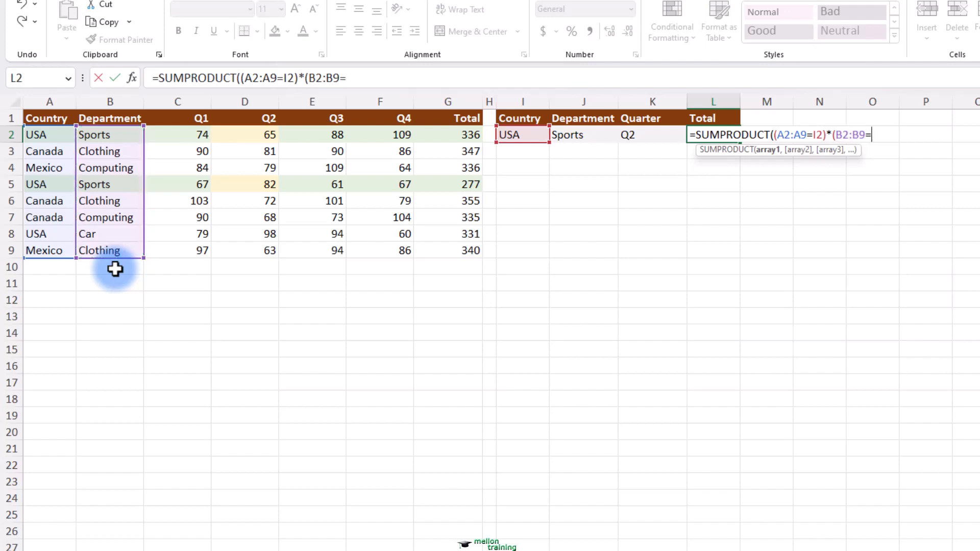
left_click(562, 136)
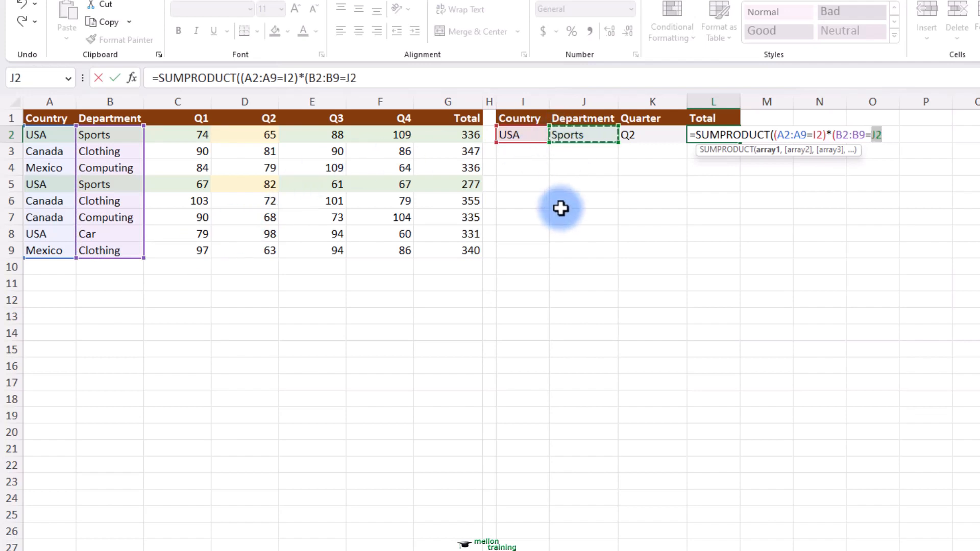
Add the quarter condition (C1:F1=K2) as a further multiplied factor in the L2 formula
type(")*")
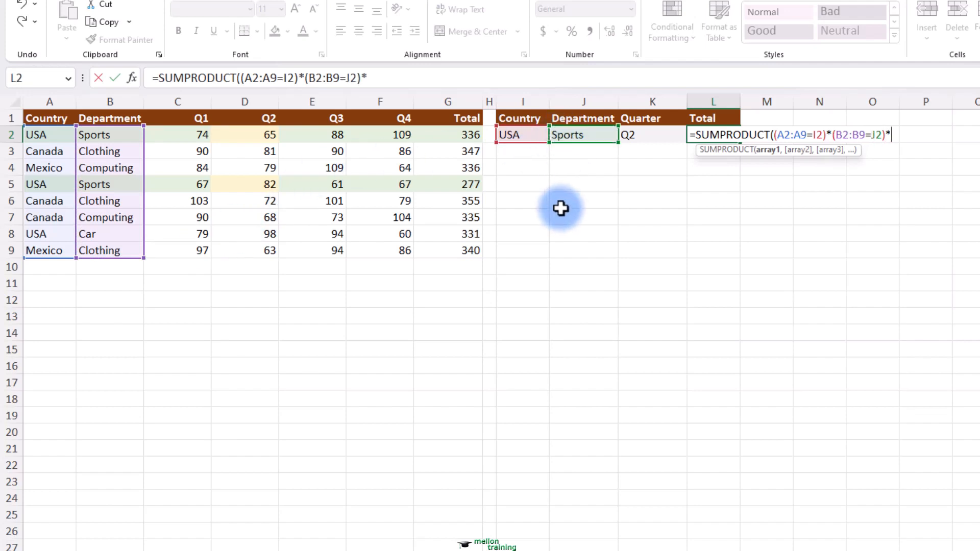
type("(")
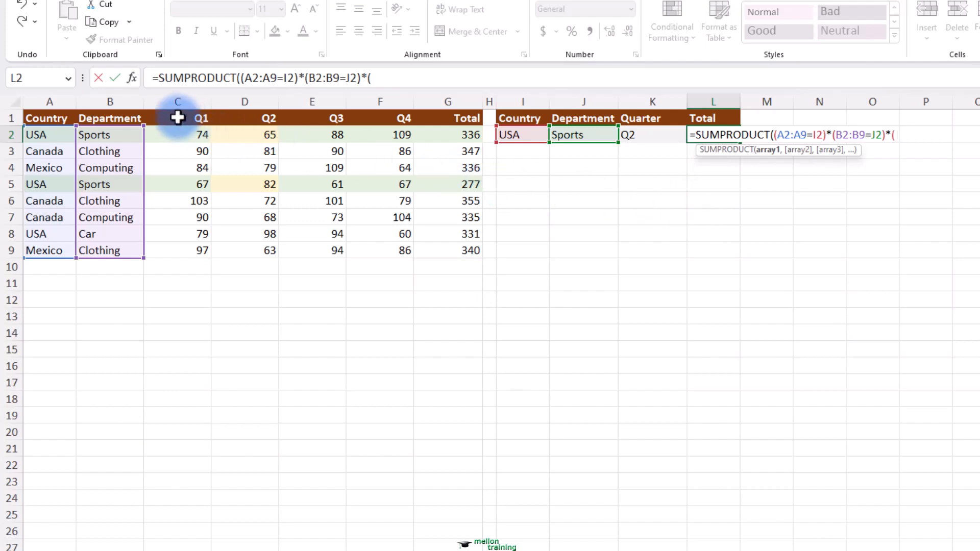
left_click_drag(178, 116, 376, 114)
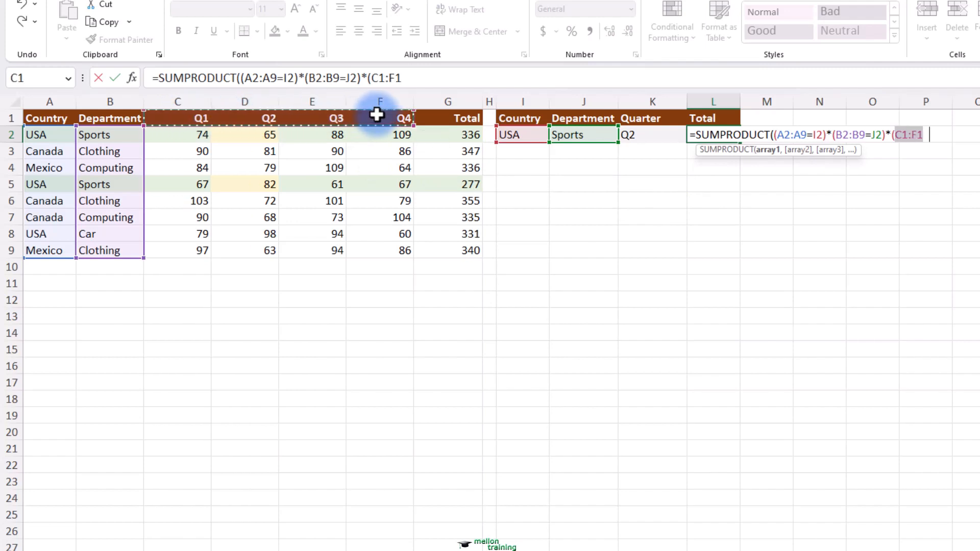
type("=")
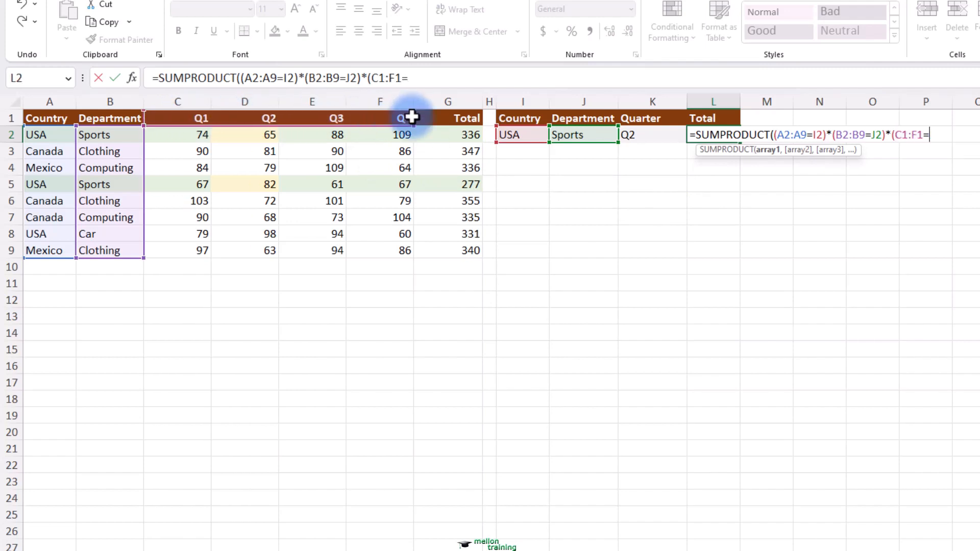
left_click(643, 135)
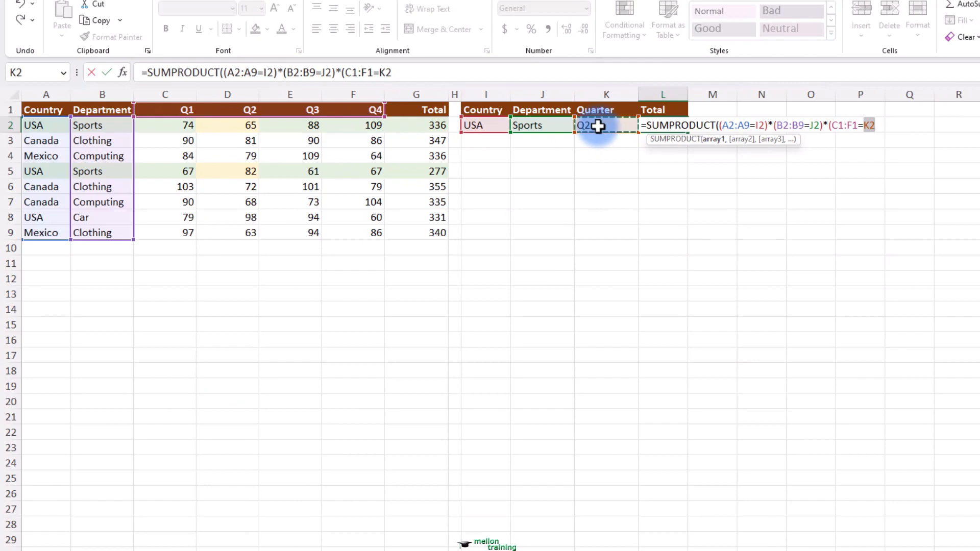
Multiply the conditions by the values range (C2:F9) and complete the SUMPRODUCT formula in L2
type(")*(")
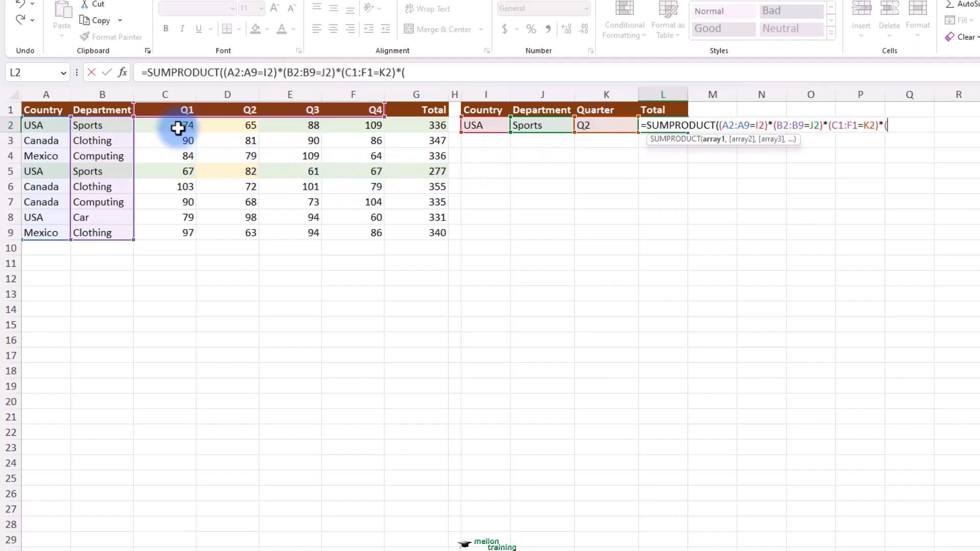
left_click_drag(157, 125, 355, 230)
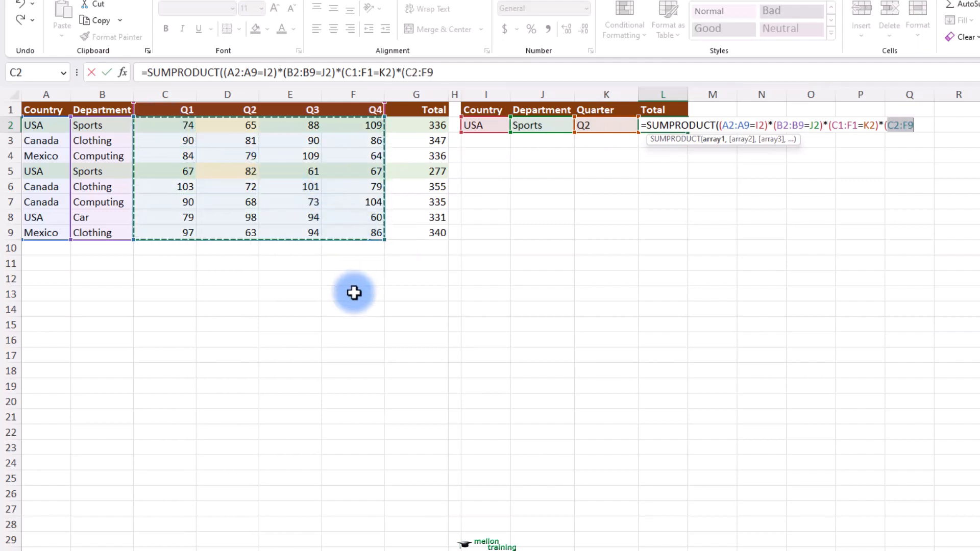
type("))")
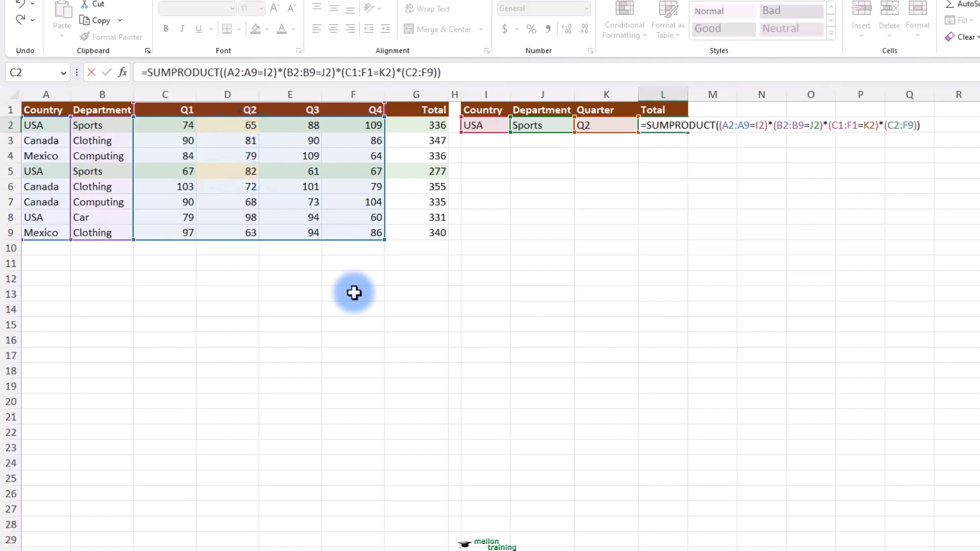
key("Return")
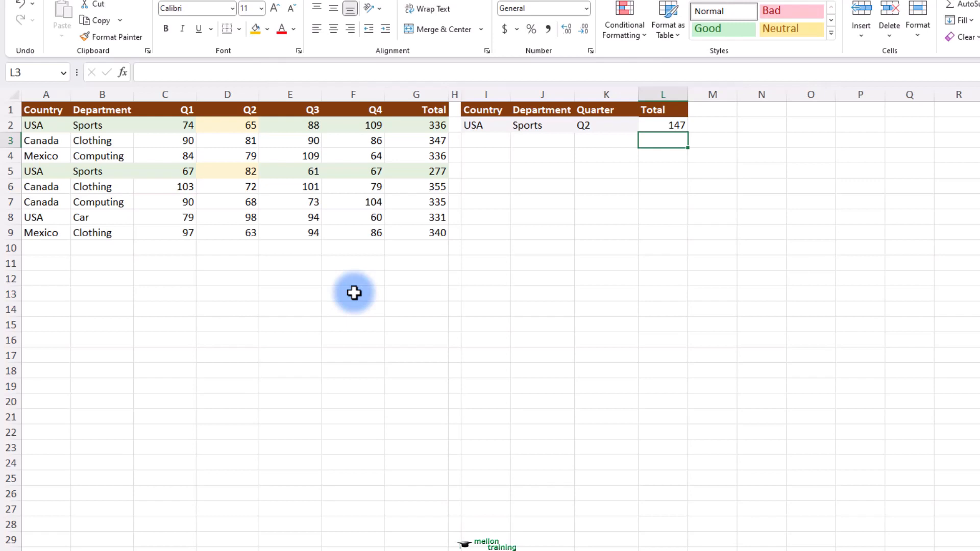
Copy the USA and Sports entries from A5:B5 into A3:B3
left_click_drag(48, 171, 80, 172)
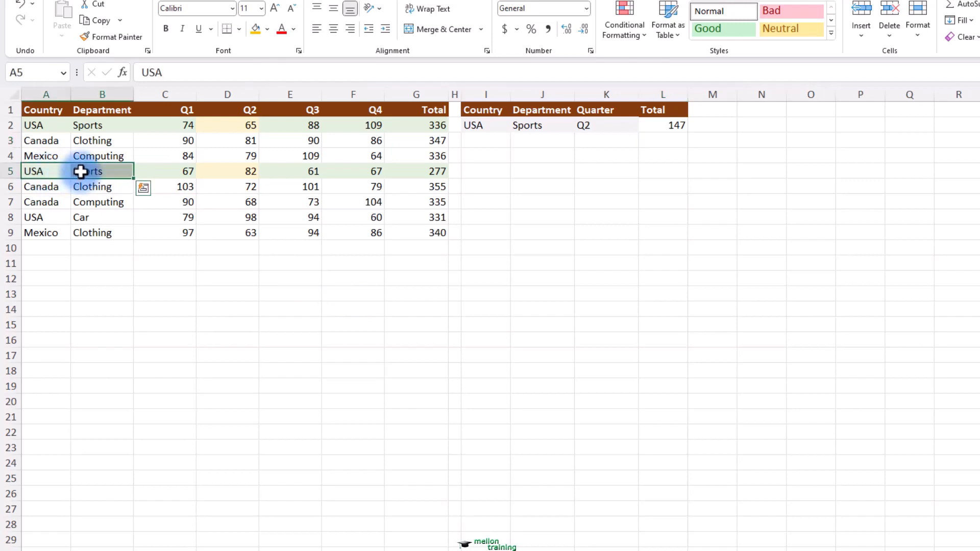
key("ctrl+c")
left_click(39, 139)
key("ctrl+v")
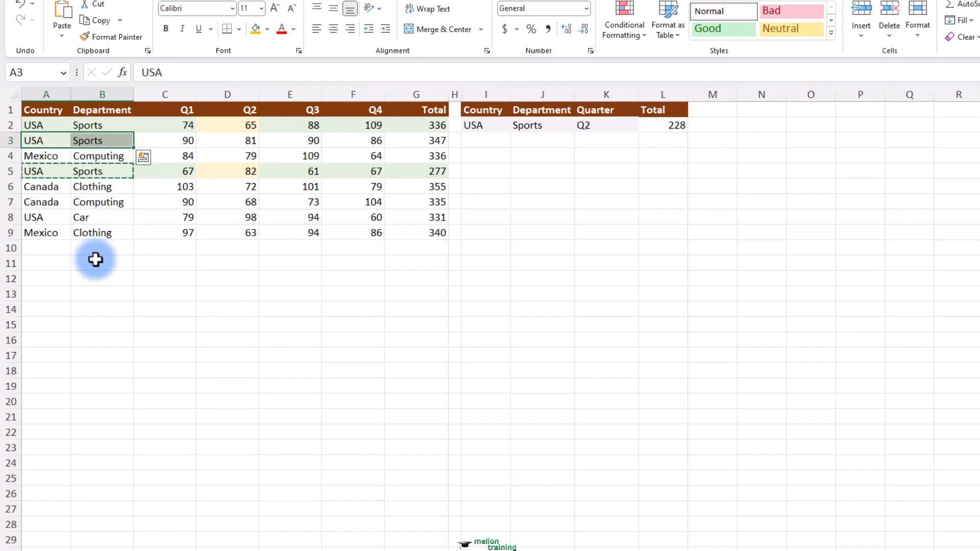
Change the Quarter criterion in K2 to Q4
left_click(603, 126)
type("Q4")
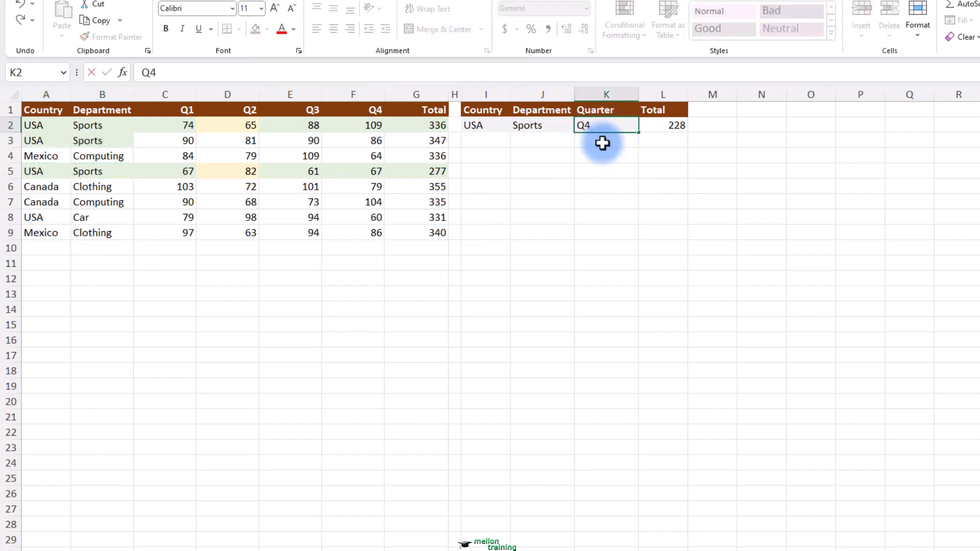
key("Return")
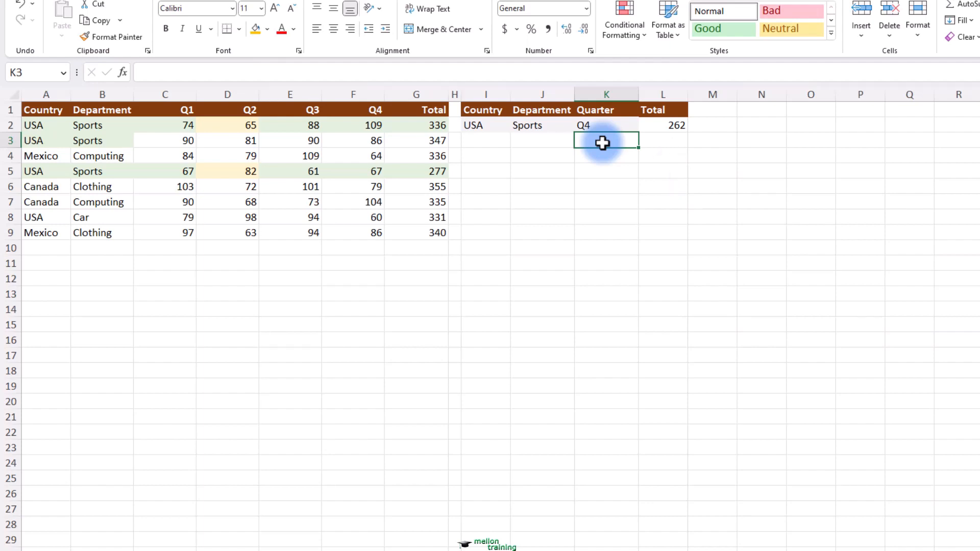
Extend the values range in the L2 SUMPRODUCT formula to C2:F10, leaving the condition ranges as they are
left_click(680, 126)
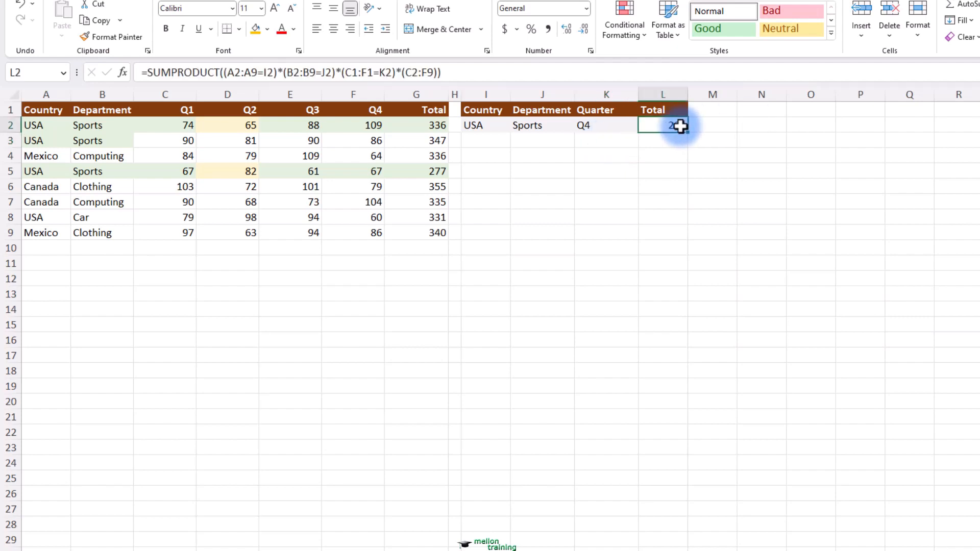
double_click(680, 126)
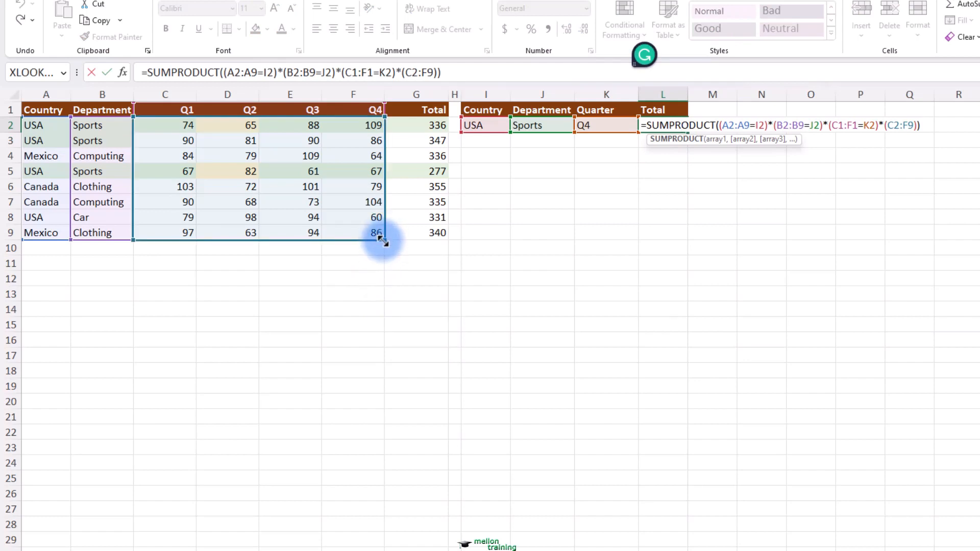
left_click_drag(383, 239, 382, 257)
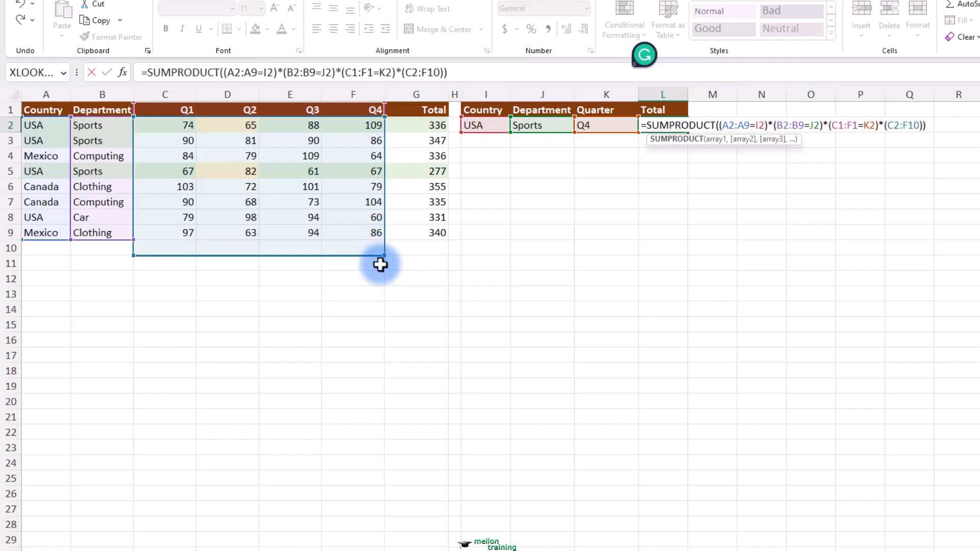
key("Return")
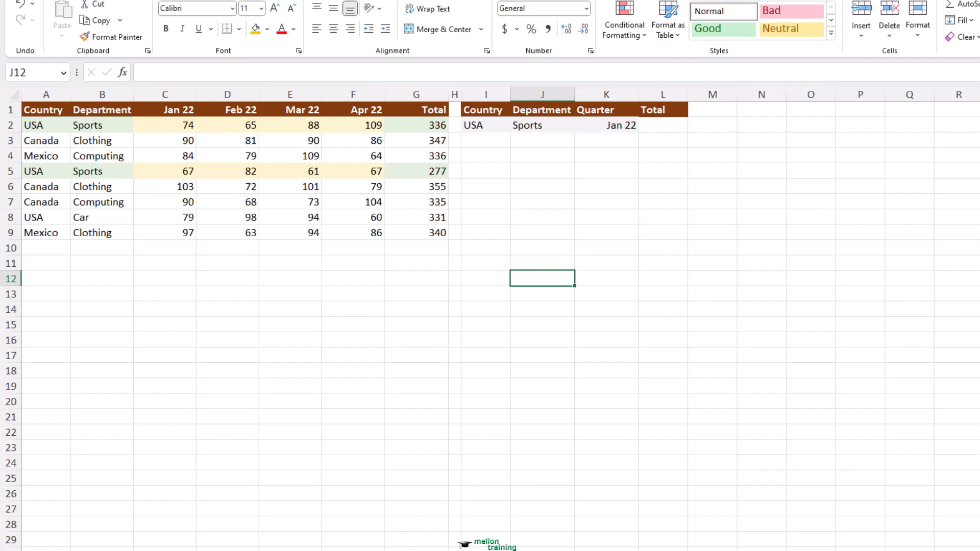
Start a SUMPRODUCT formula in L2 with the country condition (A2:A9=I2)
left_click(667, 125)
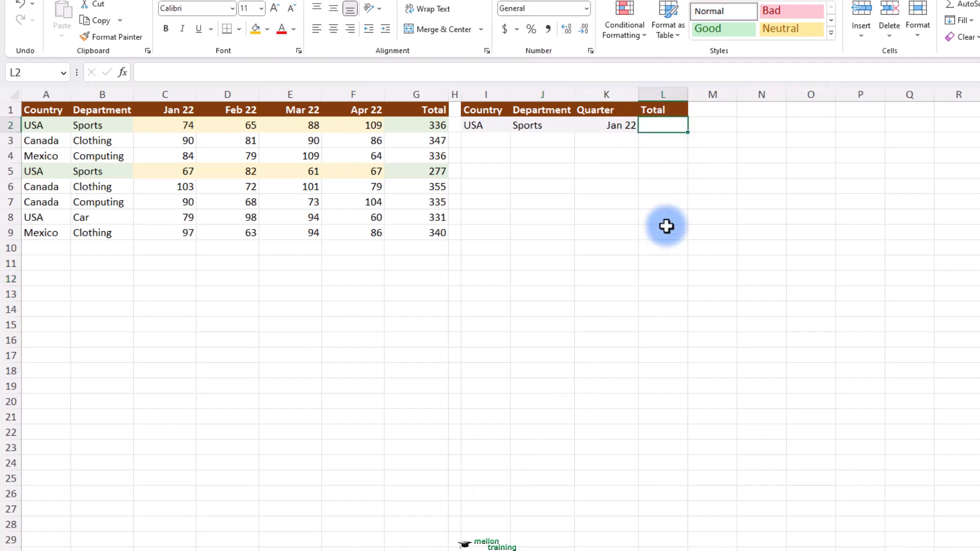
type("=SUMP")
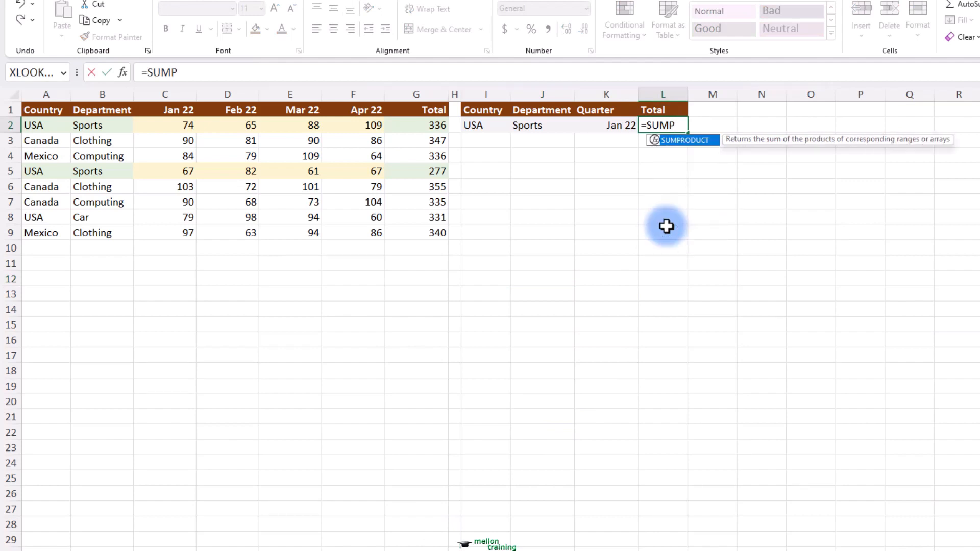
key("Tab")
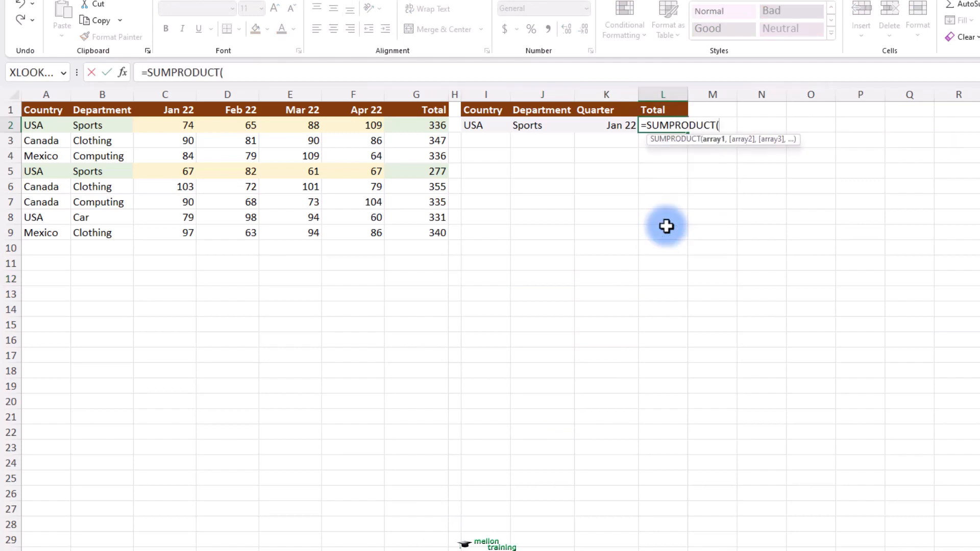
type("(")
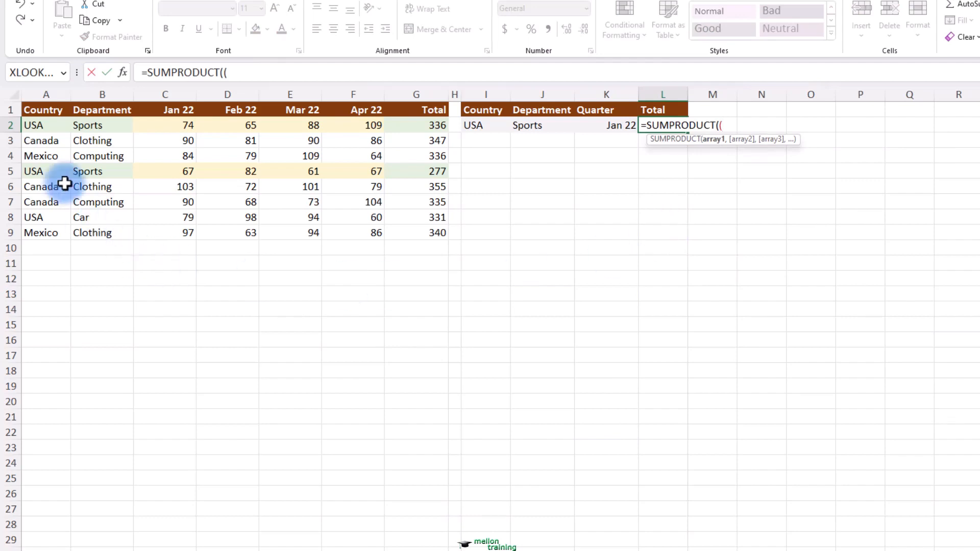
left_click_drag(35, 125, 40, 231)
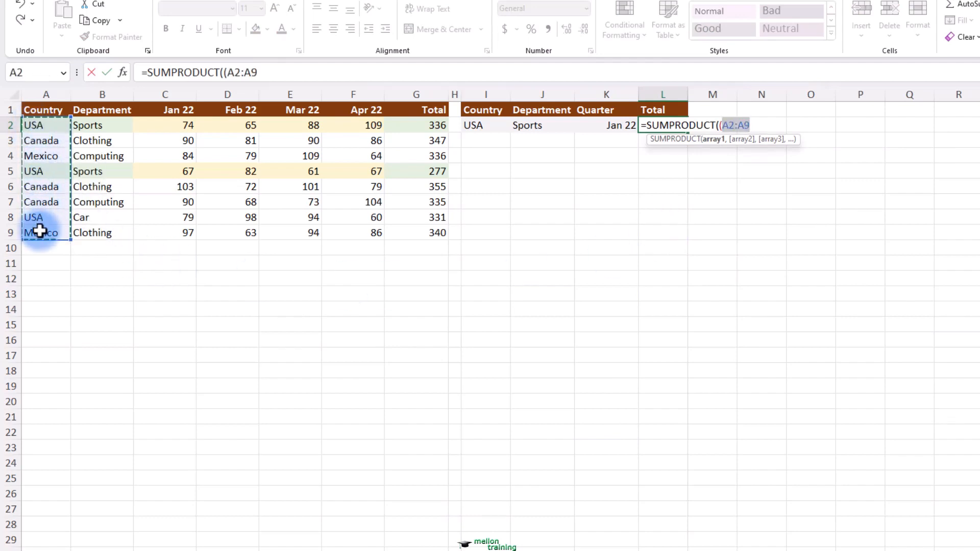
type("=")
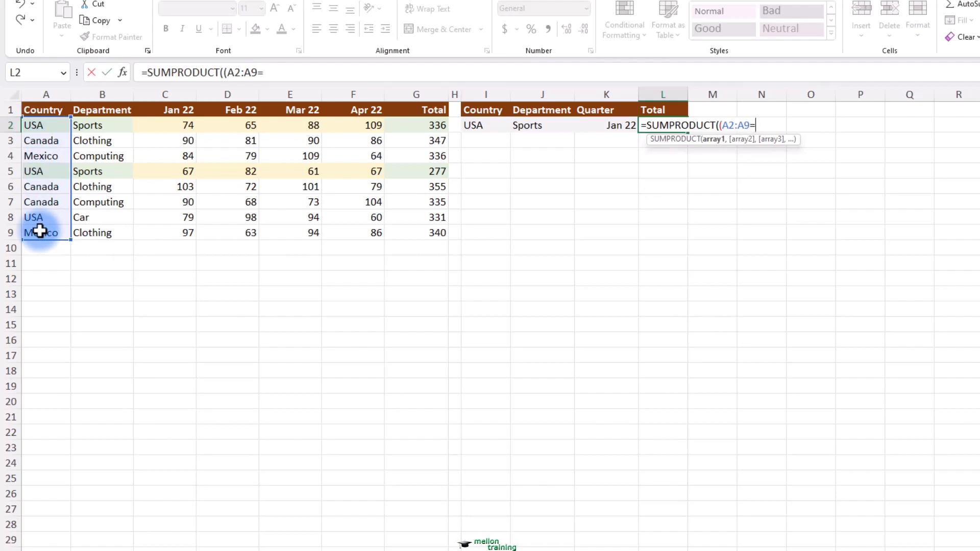
left_click(485, 126)
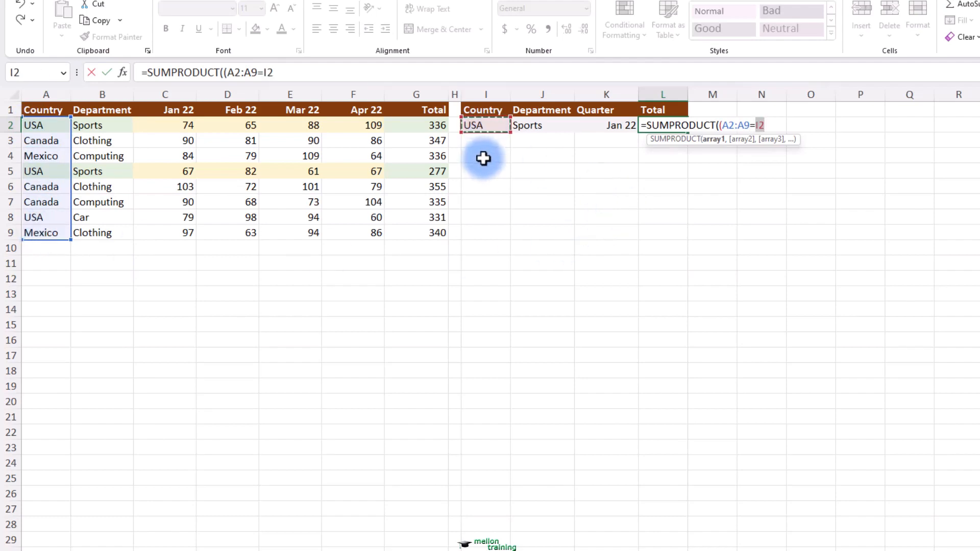
type(")")
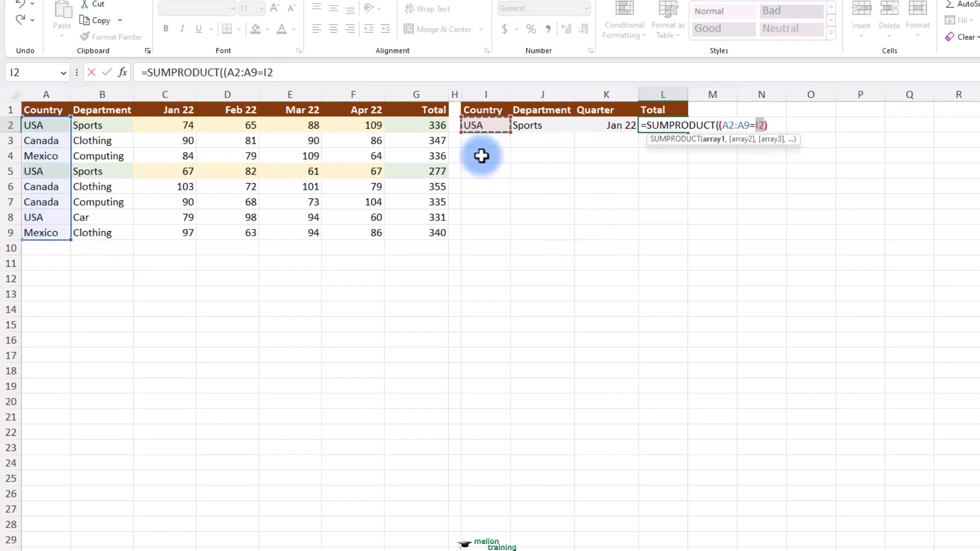
Multiply the country condition by the department condition (B2:B9=J2) in the L2 formula
type("*")
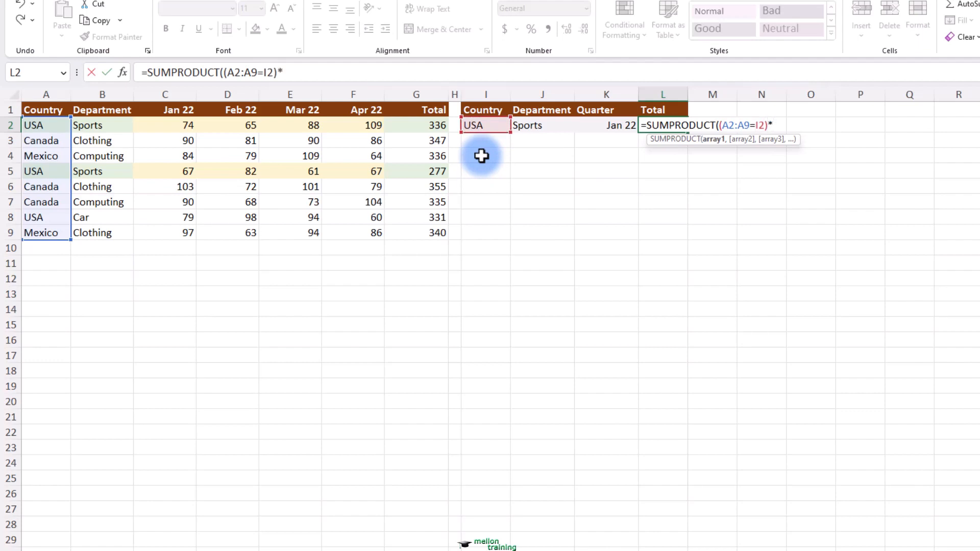
type("(")
left_click_drag(94, 127, 92, 236)
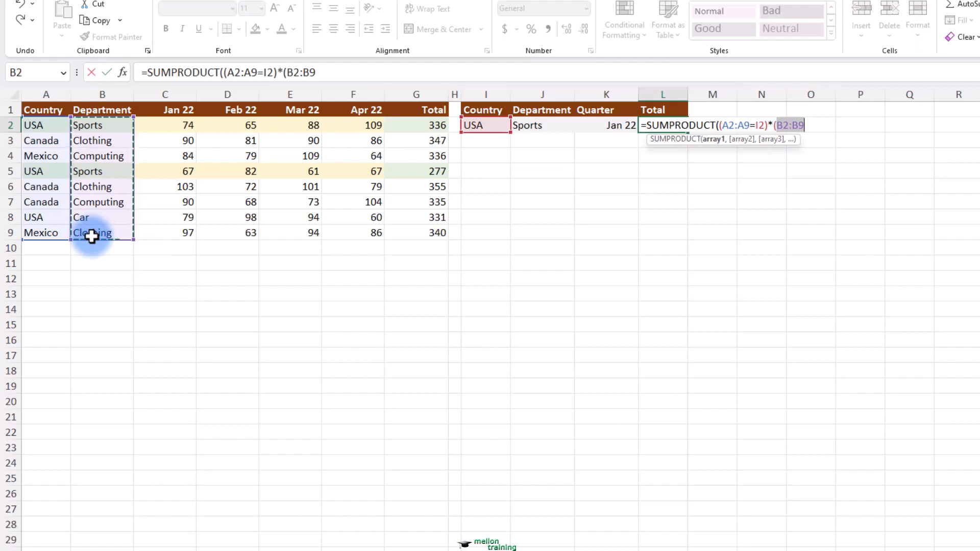
type("=")
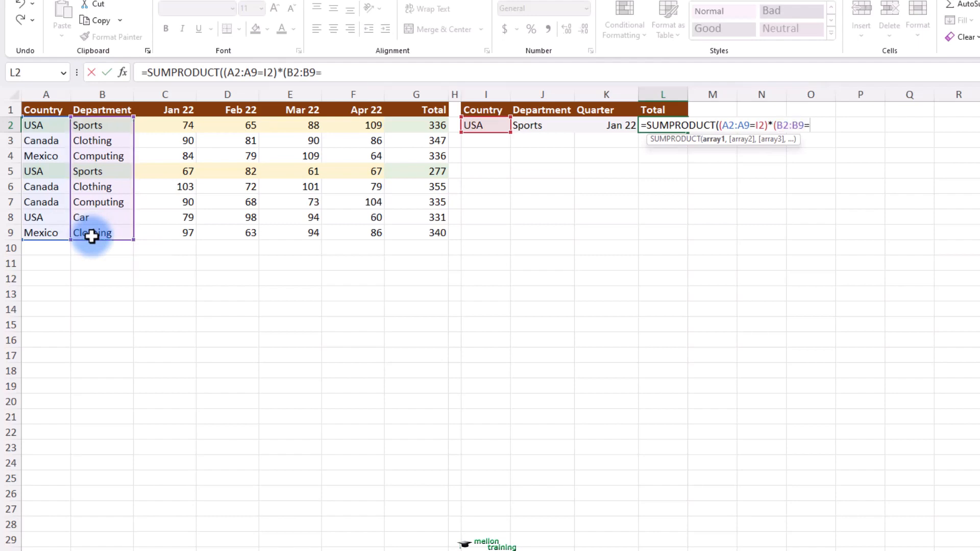
left_click(554, 128)
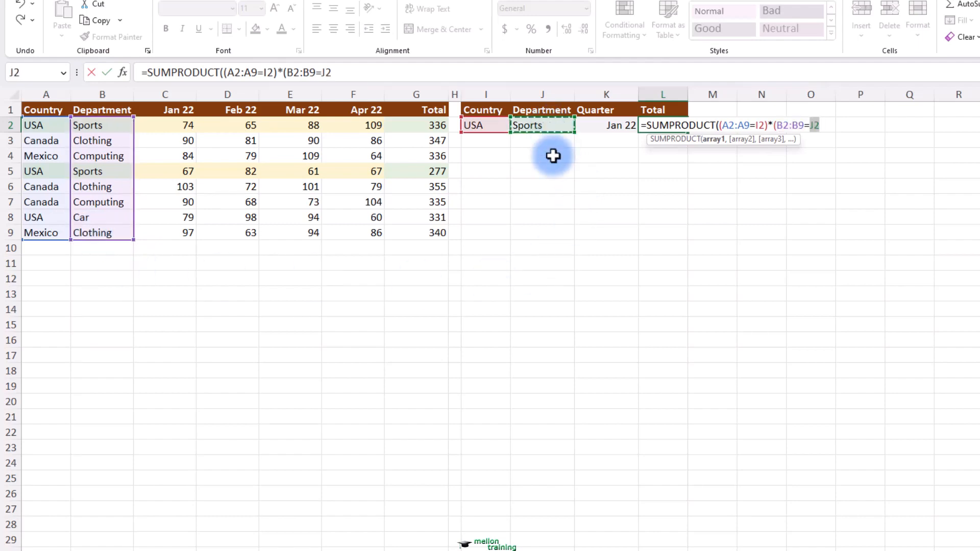
type(")")
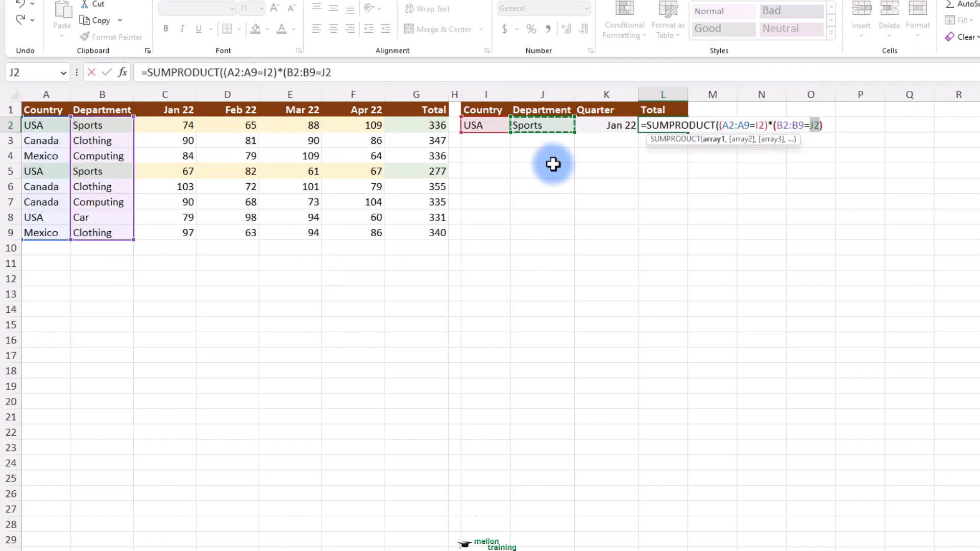
Add a date condition to the L2 formula that compares the month headers with the criterion, (C1:F1<=K2)
type("*(")
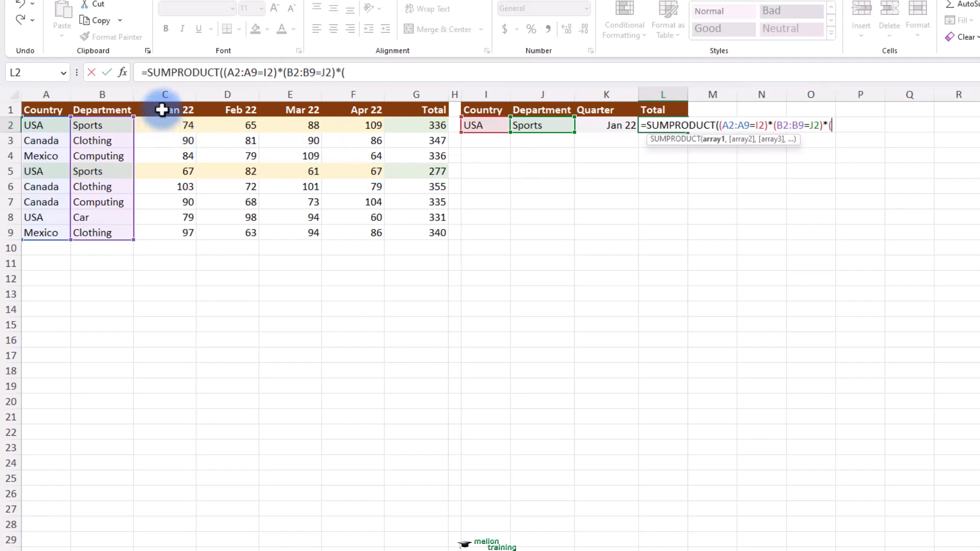
left_click_drag(162, 110, 347, 109)
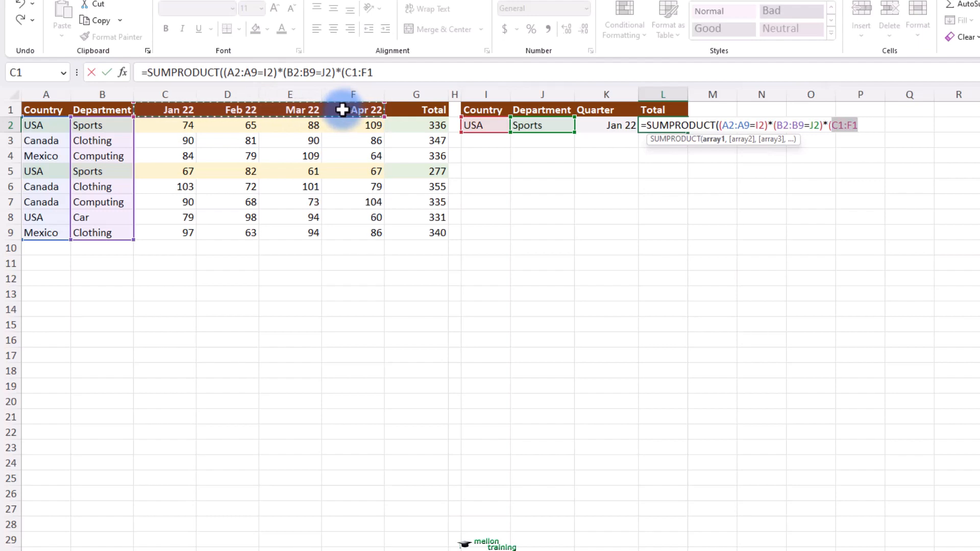
type("<")
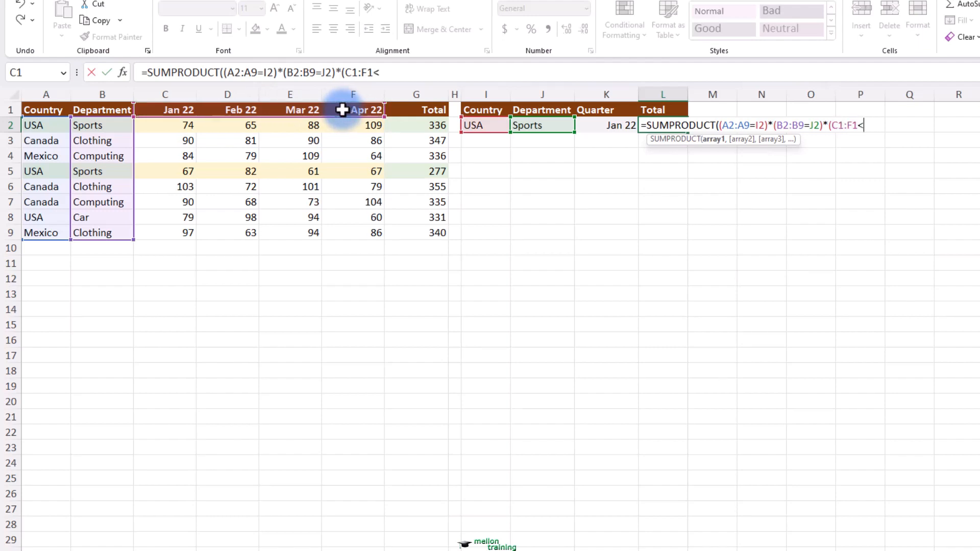
type("=")
left_click(609, 123)
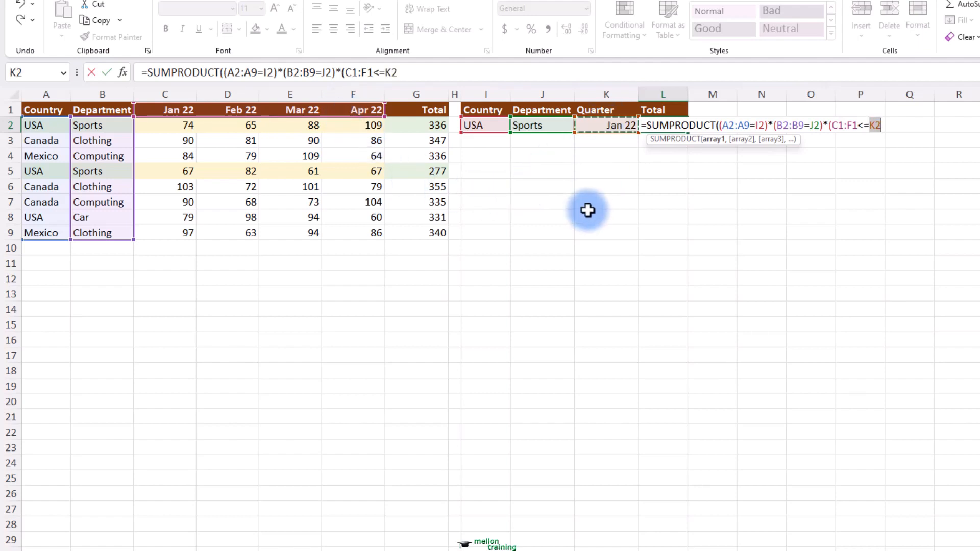
type(")")
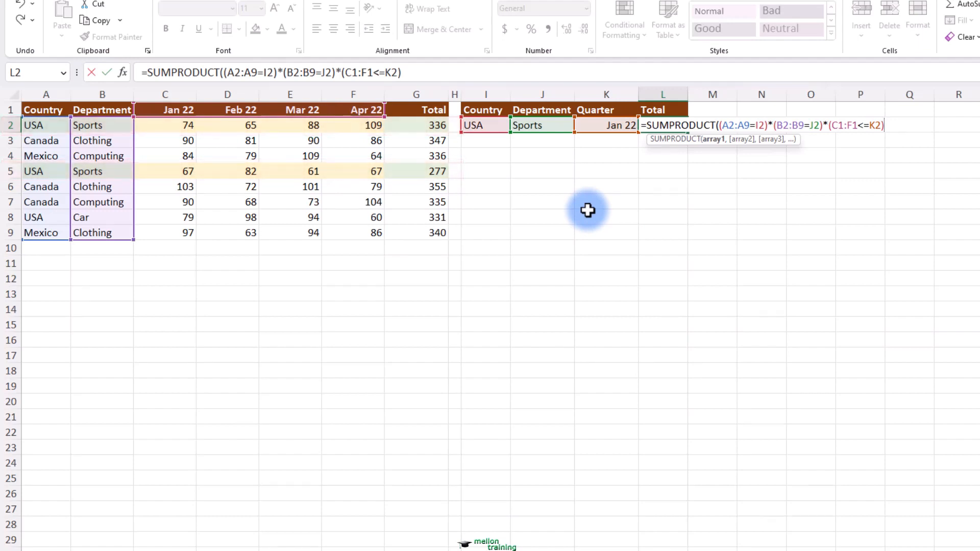
Multiply the conditions by the monthly values (C2:F9) and complete the SUMPRODUCT formula in L2
type("*(")
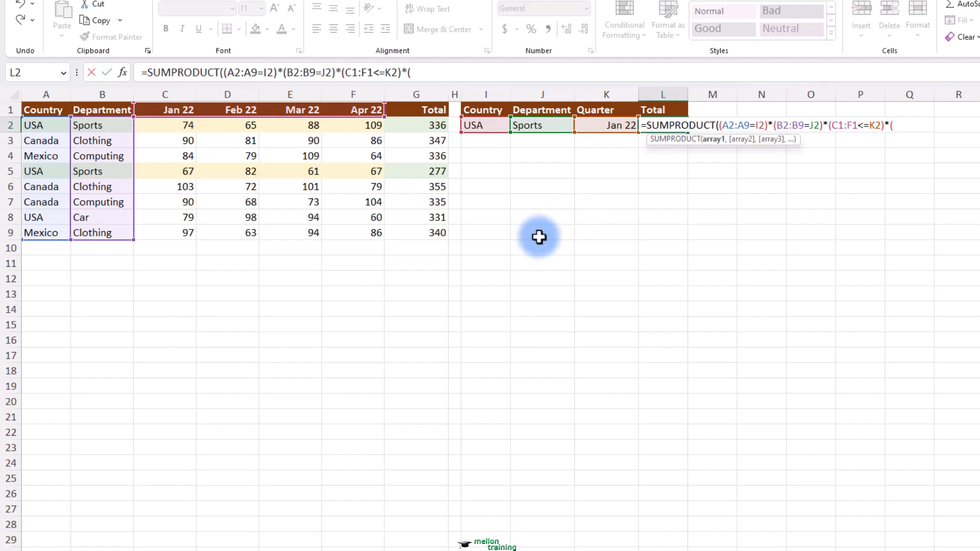
left_click(170, 127)
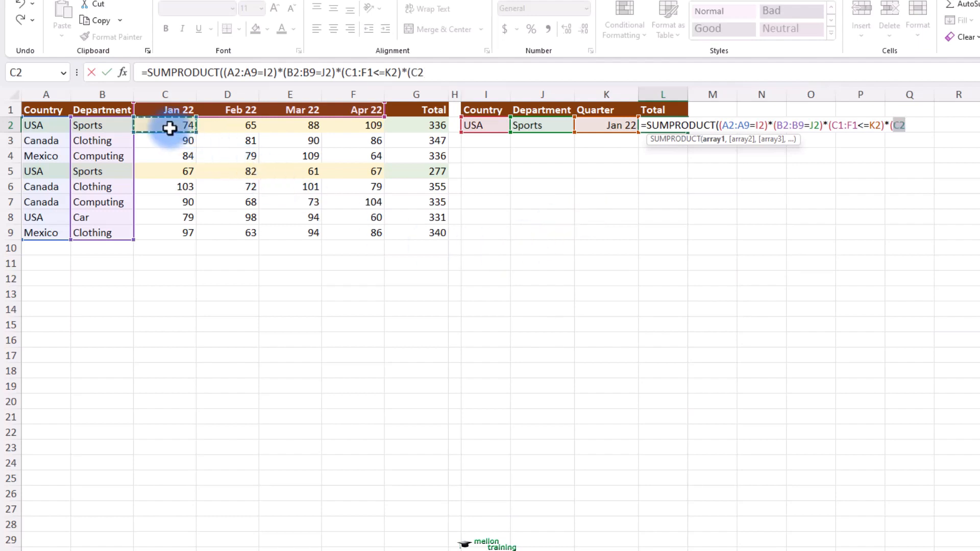
left_click_drag(170, 127, 349, 235)
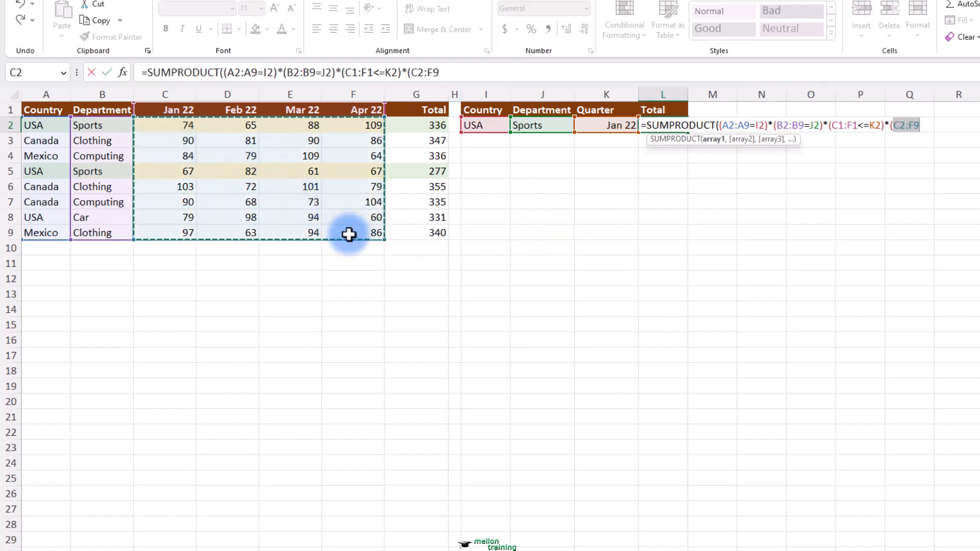
type("))")
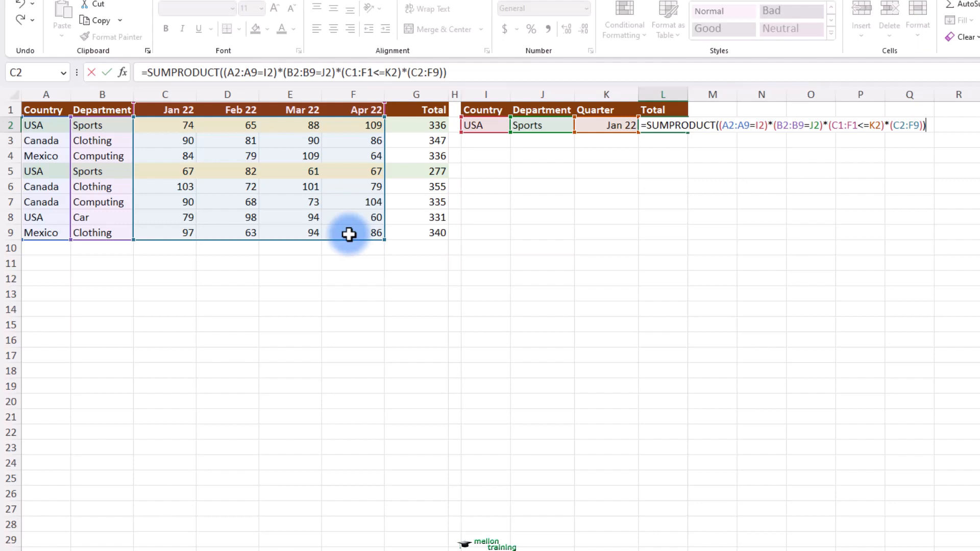
key("Return")
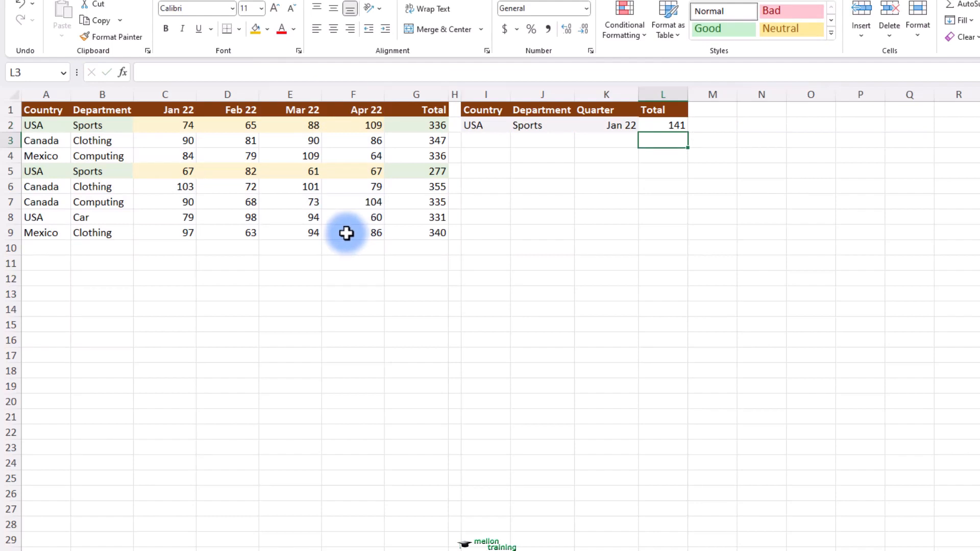
Change the date criterion in K2 to 1/4/2022
left_click(618, 127)
left_click(158, 72)
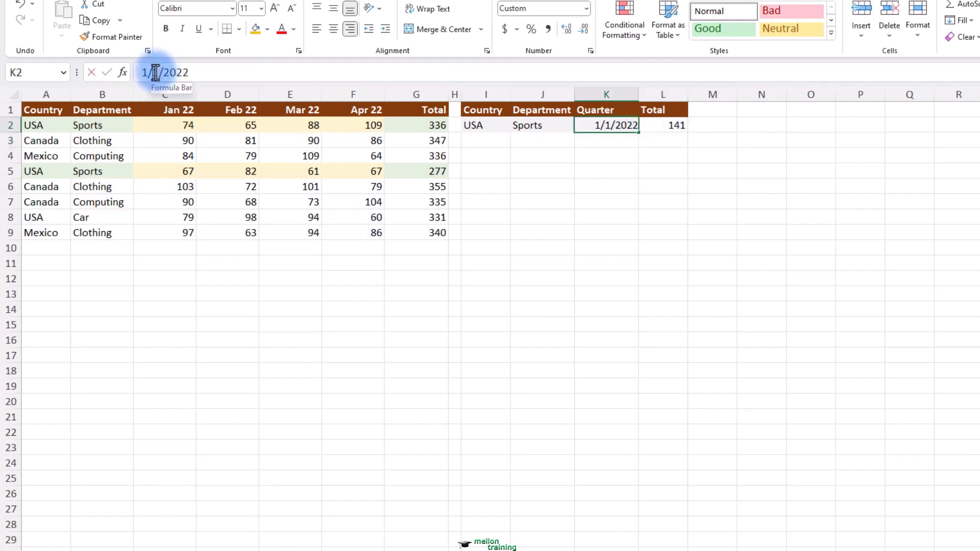
key("Return")
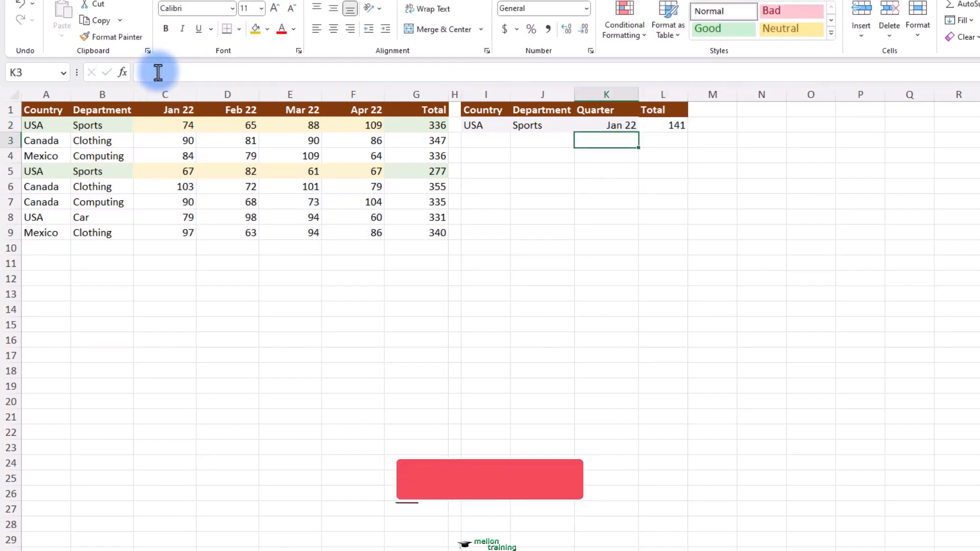
Set the date criterion in K2 to 4/1/2022 so the total runs through April
left_click(621, 123)
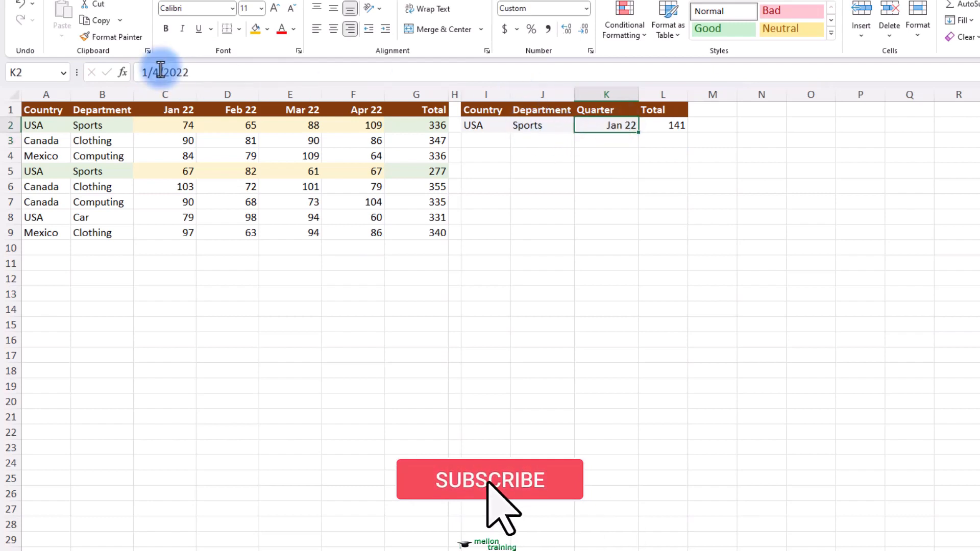
left_click_drag(152, 73, 149, 72)
type("1")
type("4")
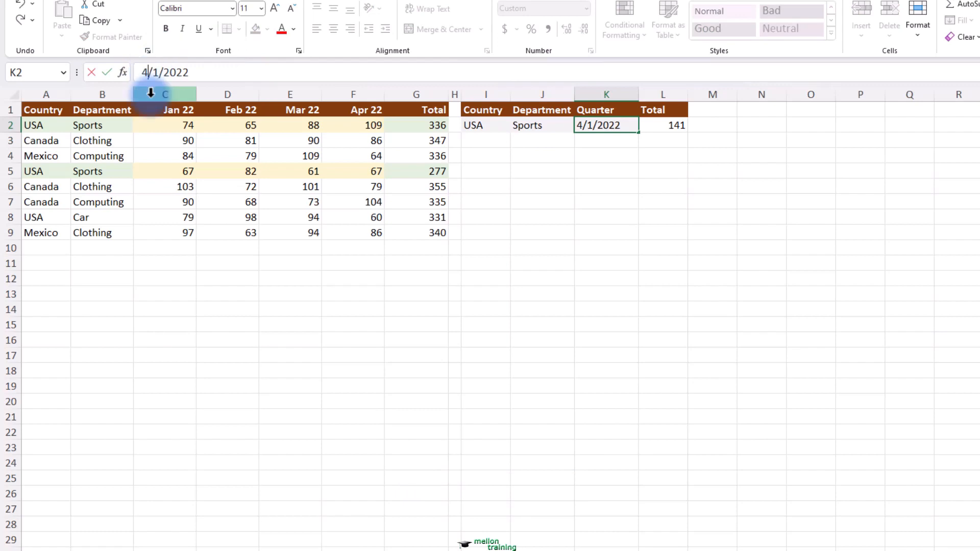
key("Return")
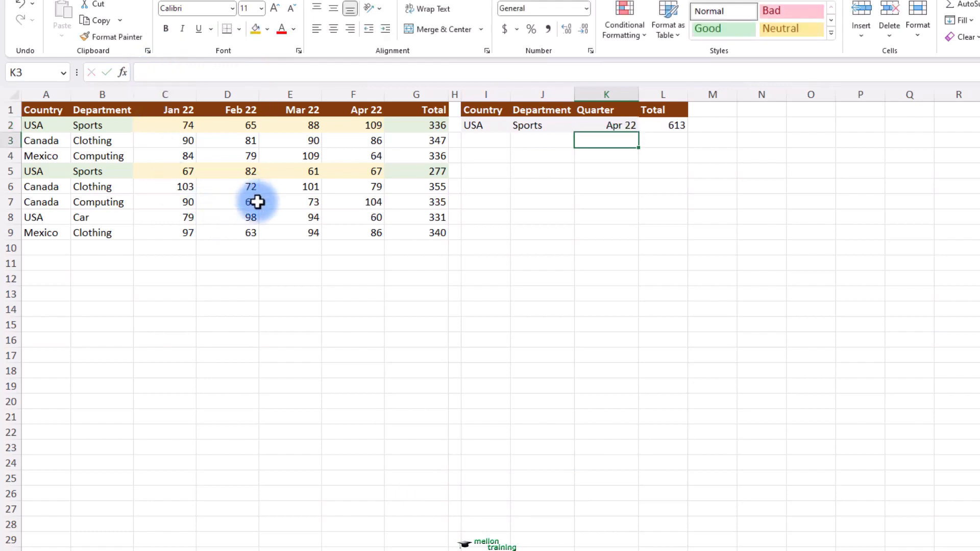